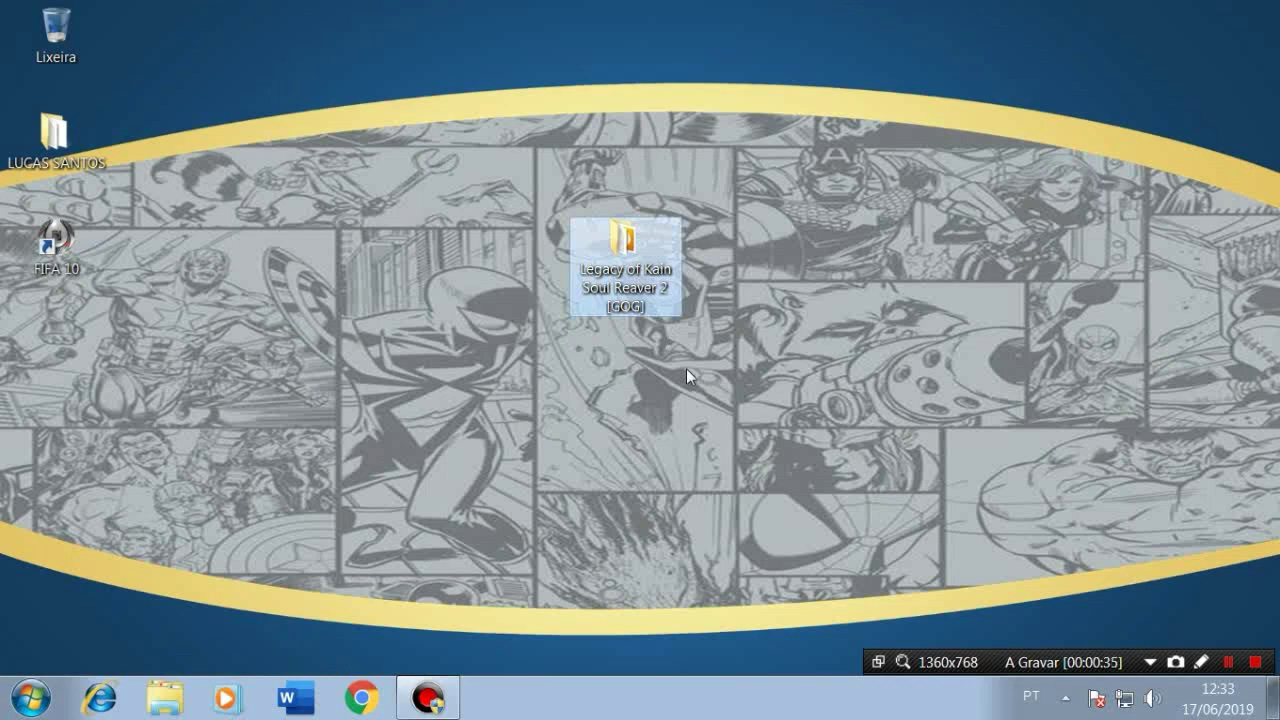
{"action": "left_click", "coordinate": [687, 376]}
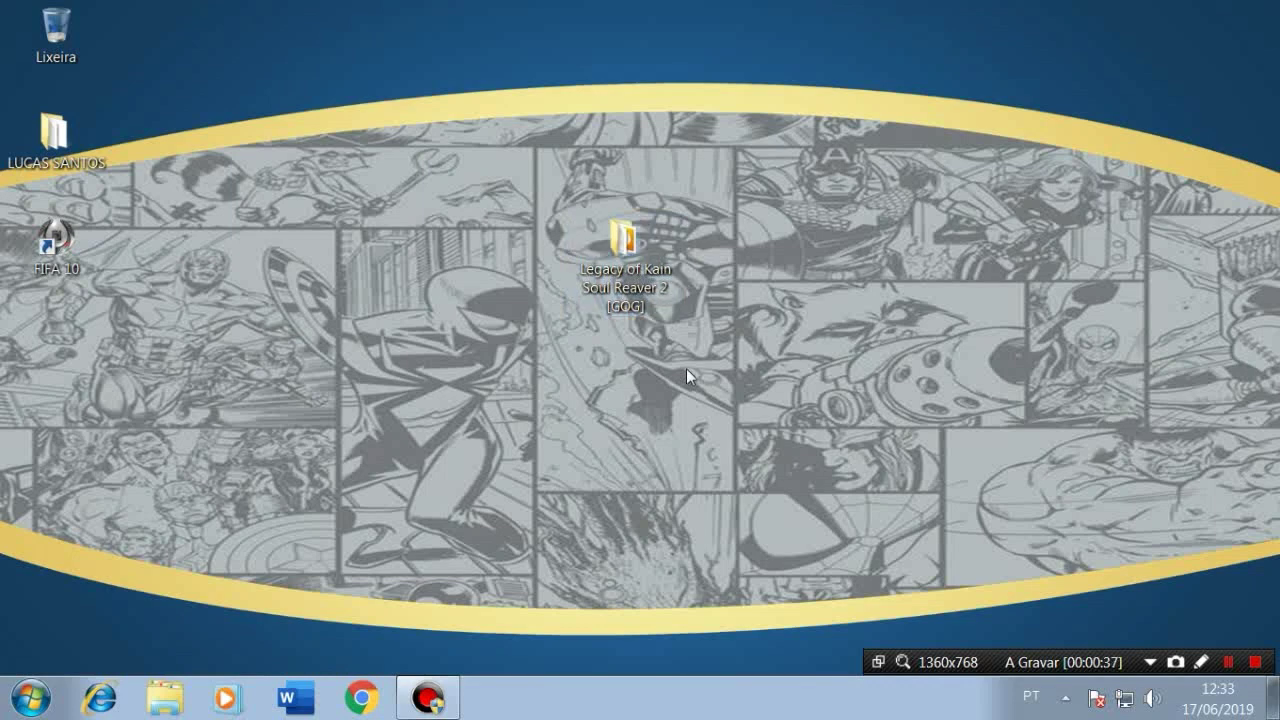
{"action": "mouse_move", "coordinate": [638, 282]}
{"action": "left_click", "coordinate": [628, 290]}
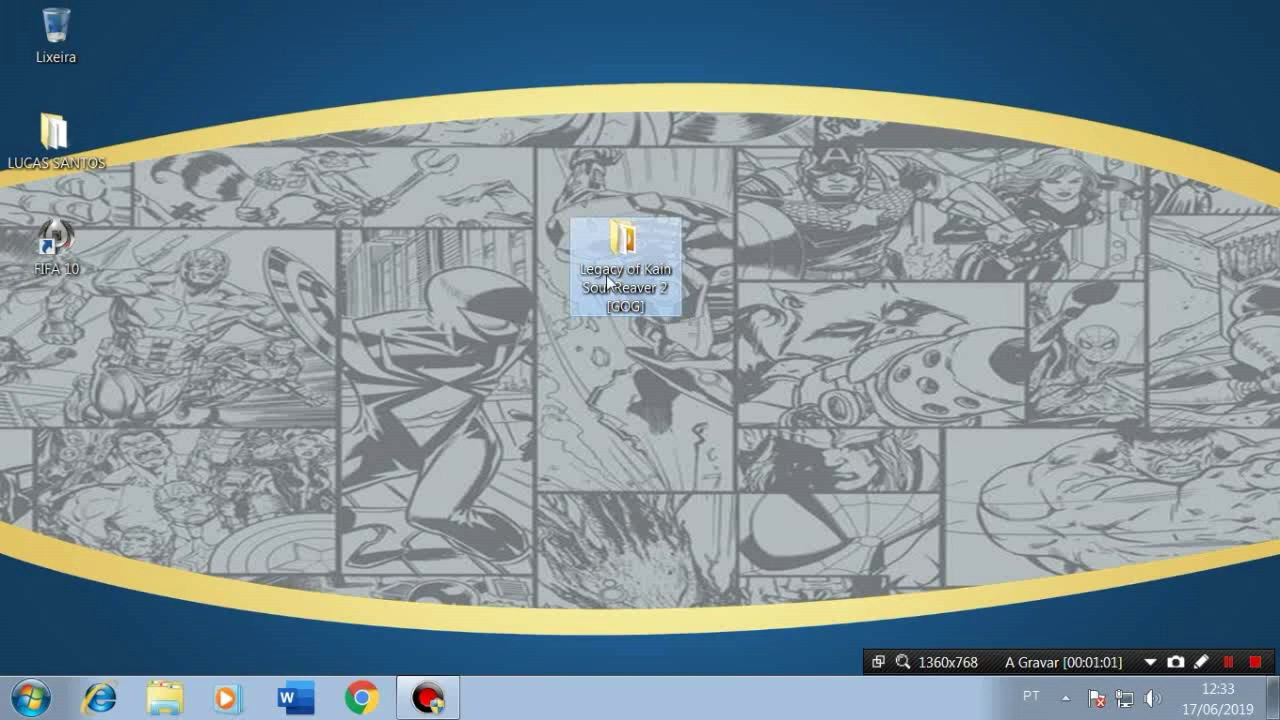
{"action": "left_click", "coordinate": [672, 377]}
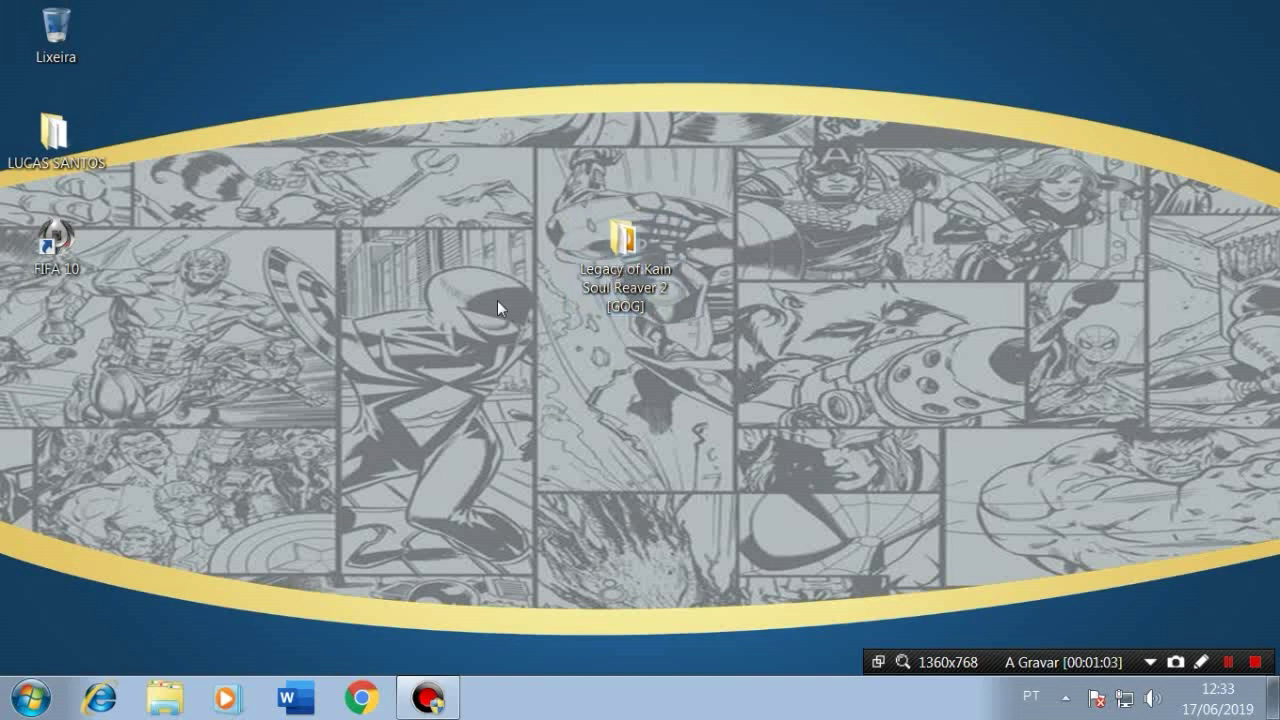
{"action": "left_click_drag", "start_coordinate": [756, 324], "coordinate": [498, 172]}
{"action": "left_click_drag", "start_coordinate": [606, 421], "coordinate": [488, 271]}
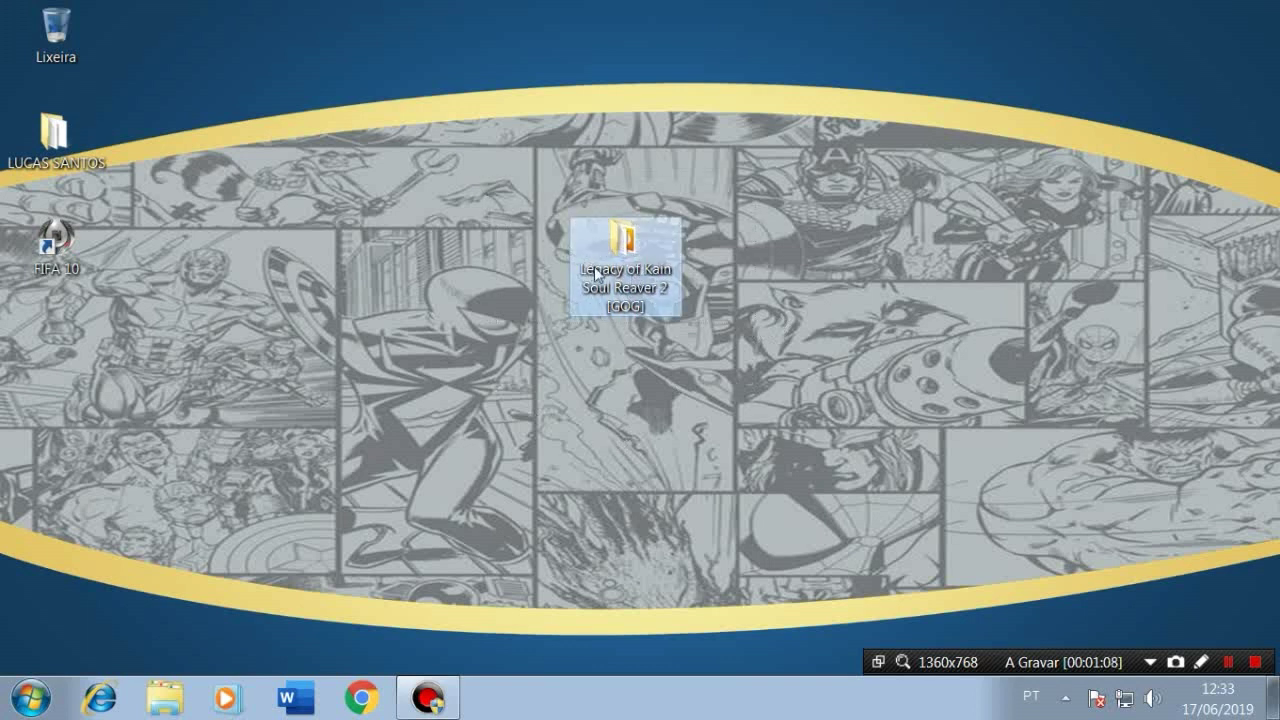
{"action": "mouse_move", "coordinate": [632, 288]}
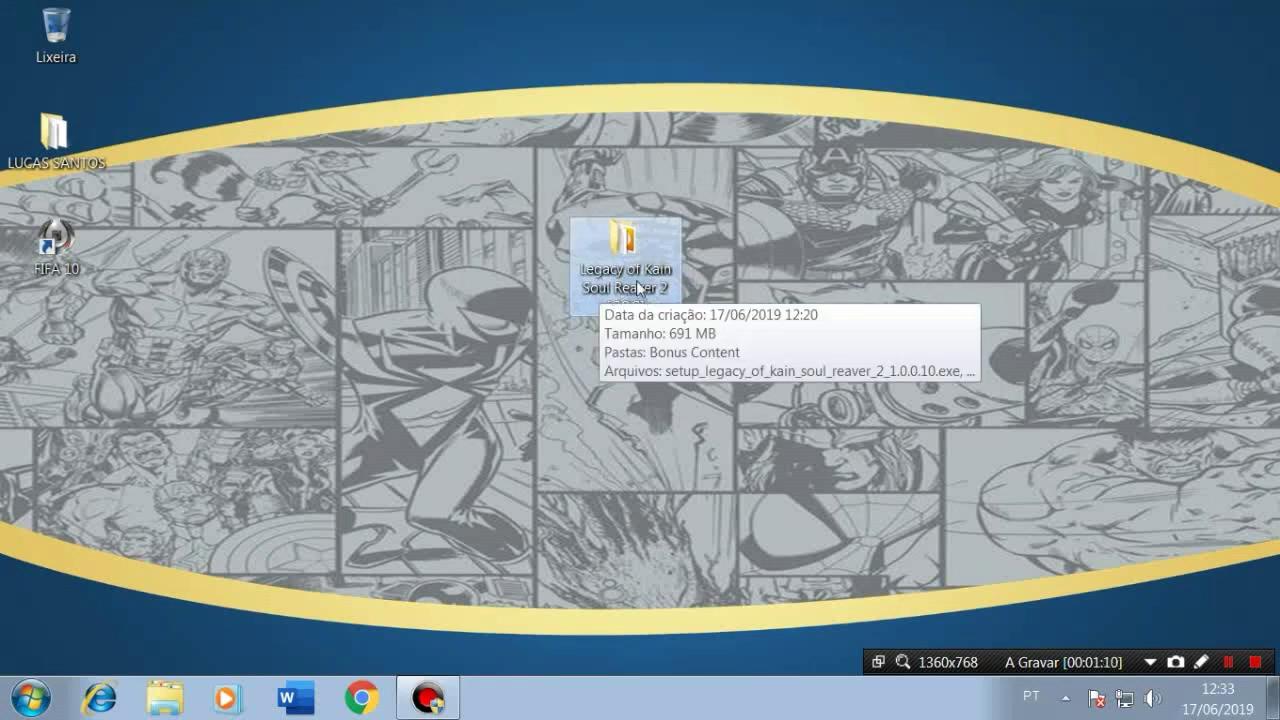
{"action": "left_click", "coordinate": [725, 460]}
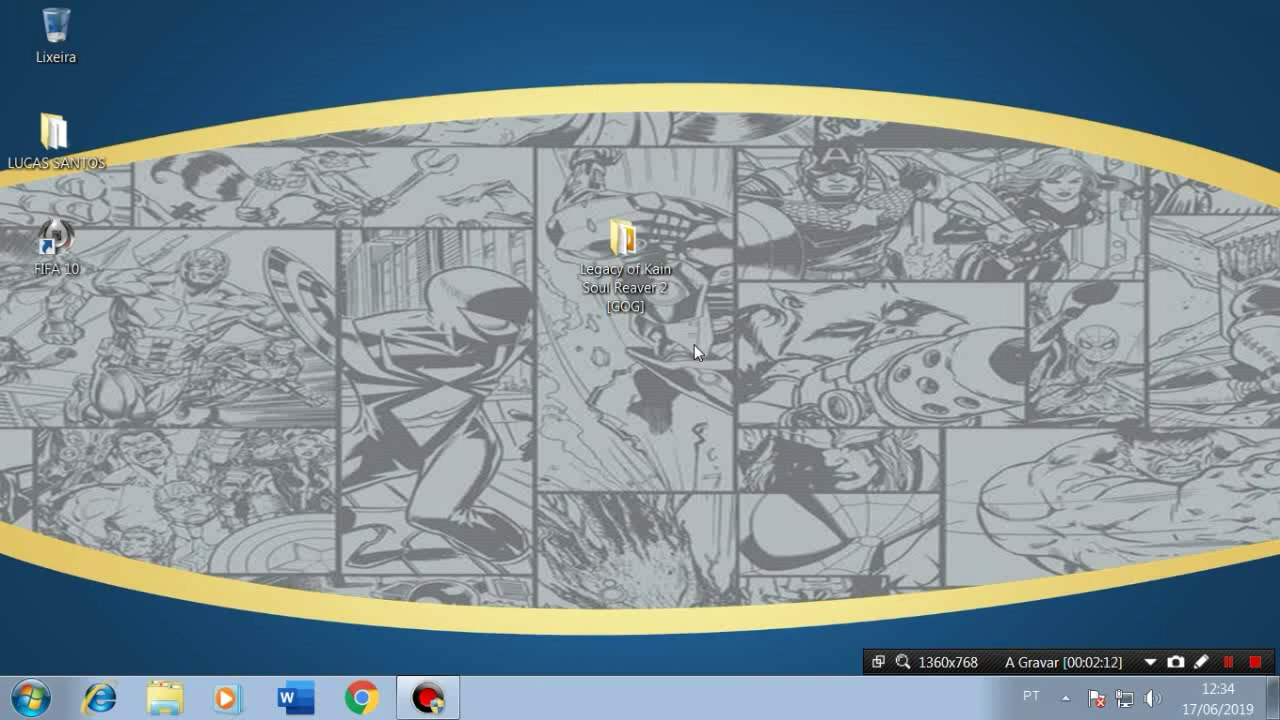
{"action": "left_click", "coordinate": [588, 310]}
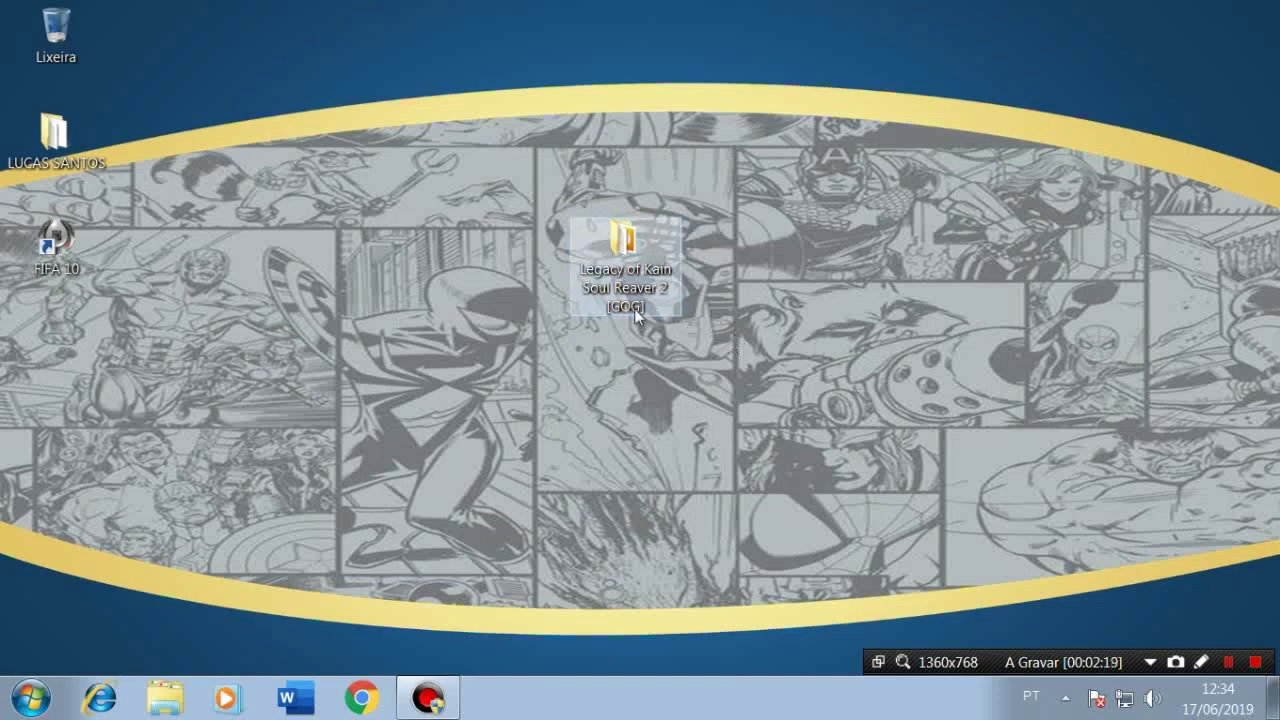
{"action": "left_click", "coordinate": [650, 372]}
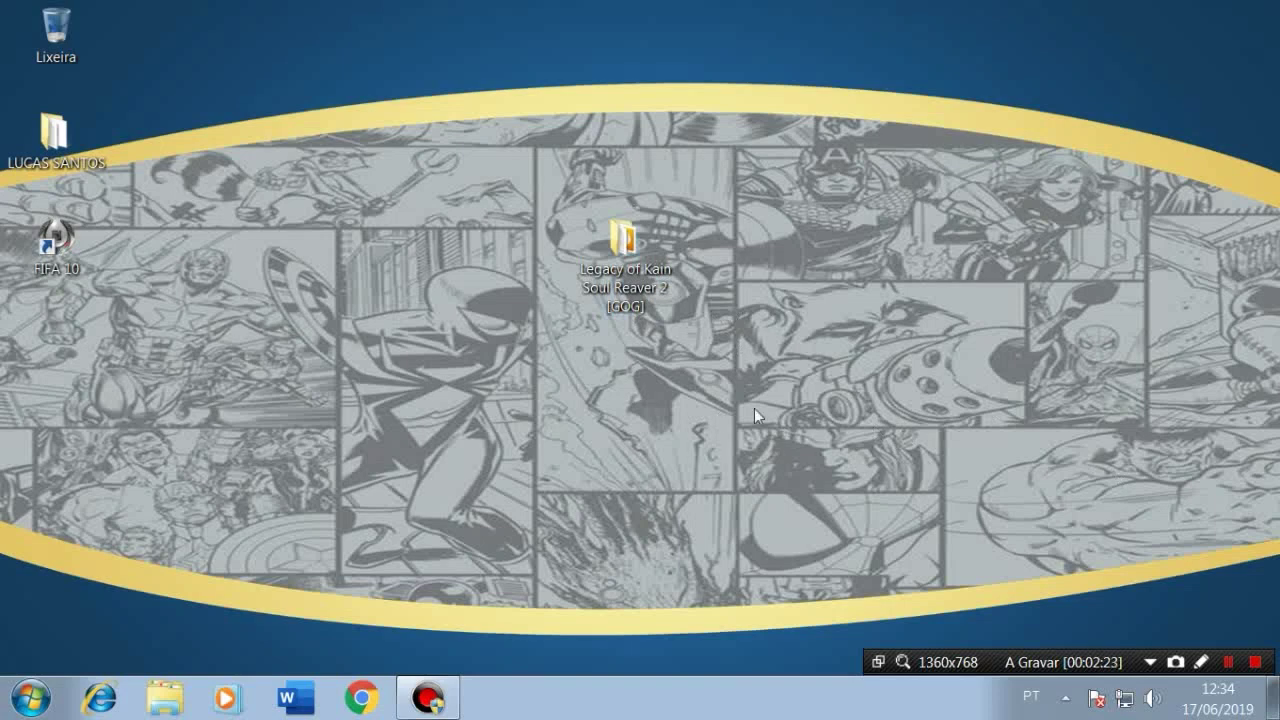
- Open the Legacy of Kain Soul Reaver 2 [GOG] folder and launch its setup application
{"action": "double_click", "coordinate": [611, 266]}
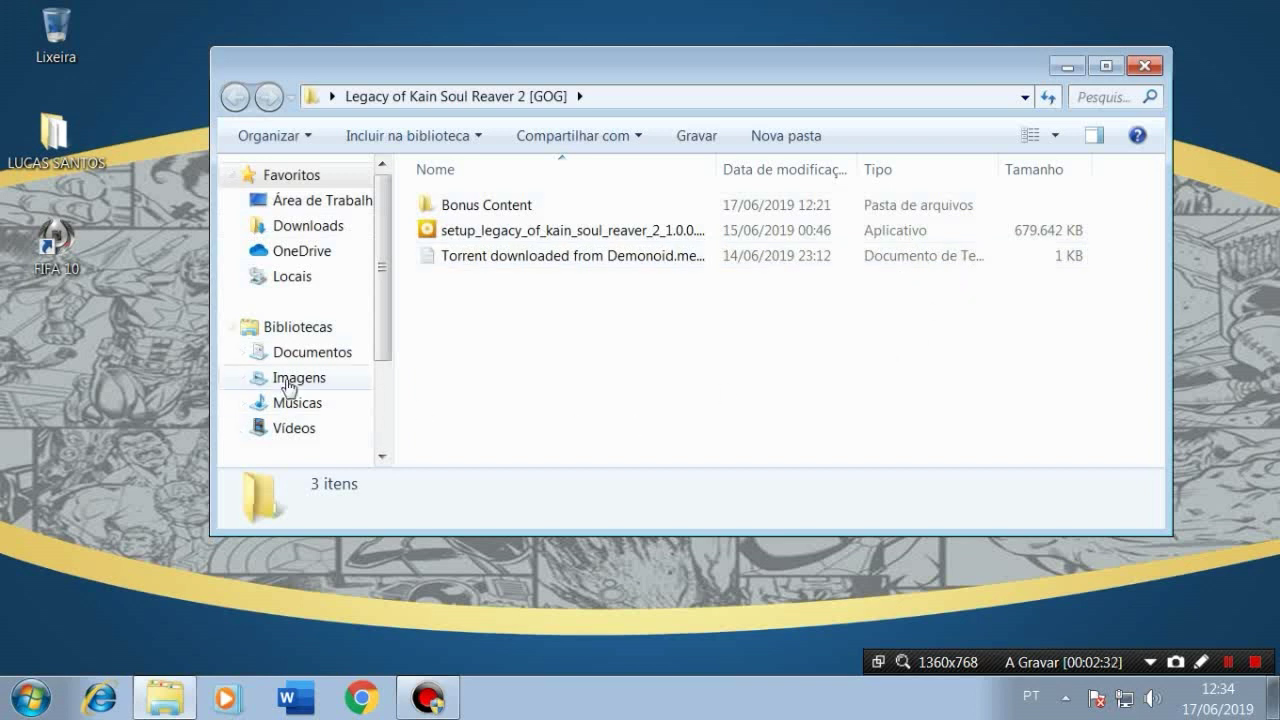
{"action": "left_click", "coordinate": [603, 236]}
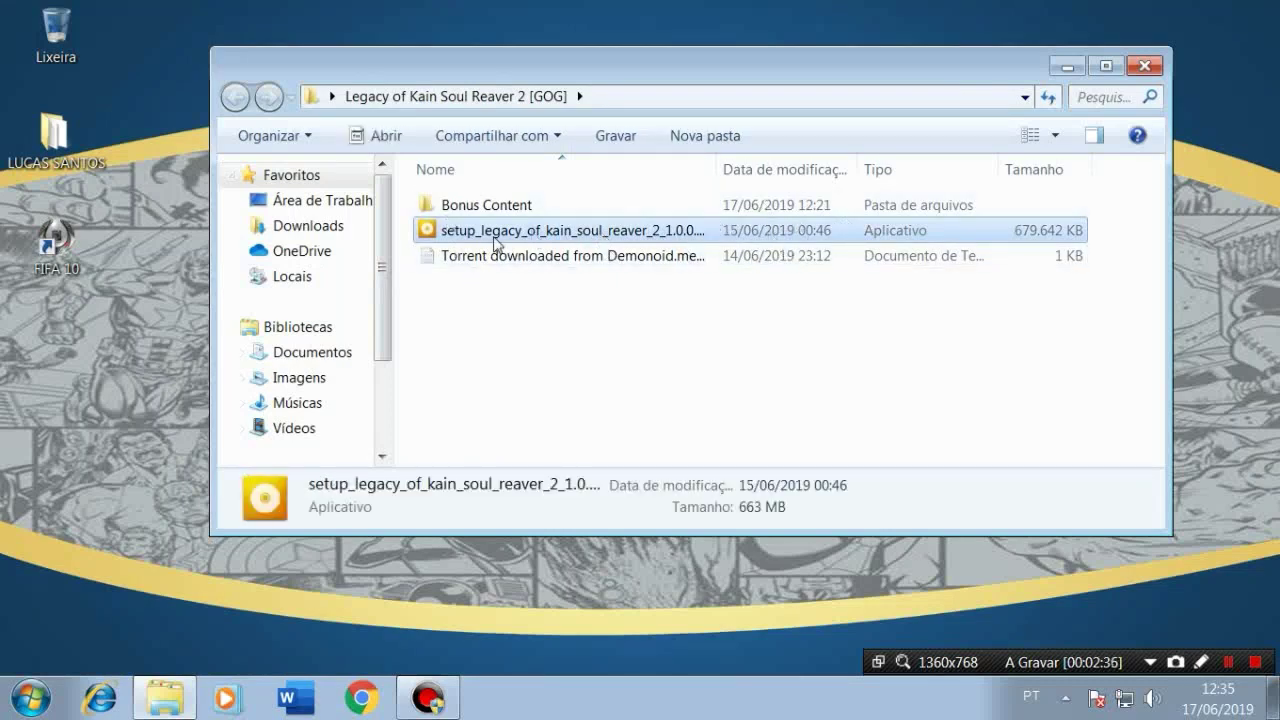
{"action": "right_click", "coordinate": [495, 243]}
{"action": "left_click", "coordinate": [697, 236]}
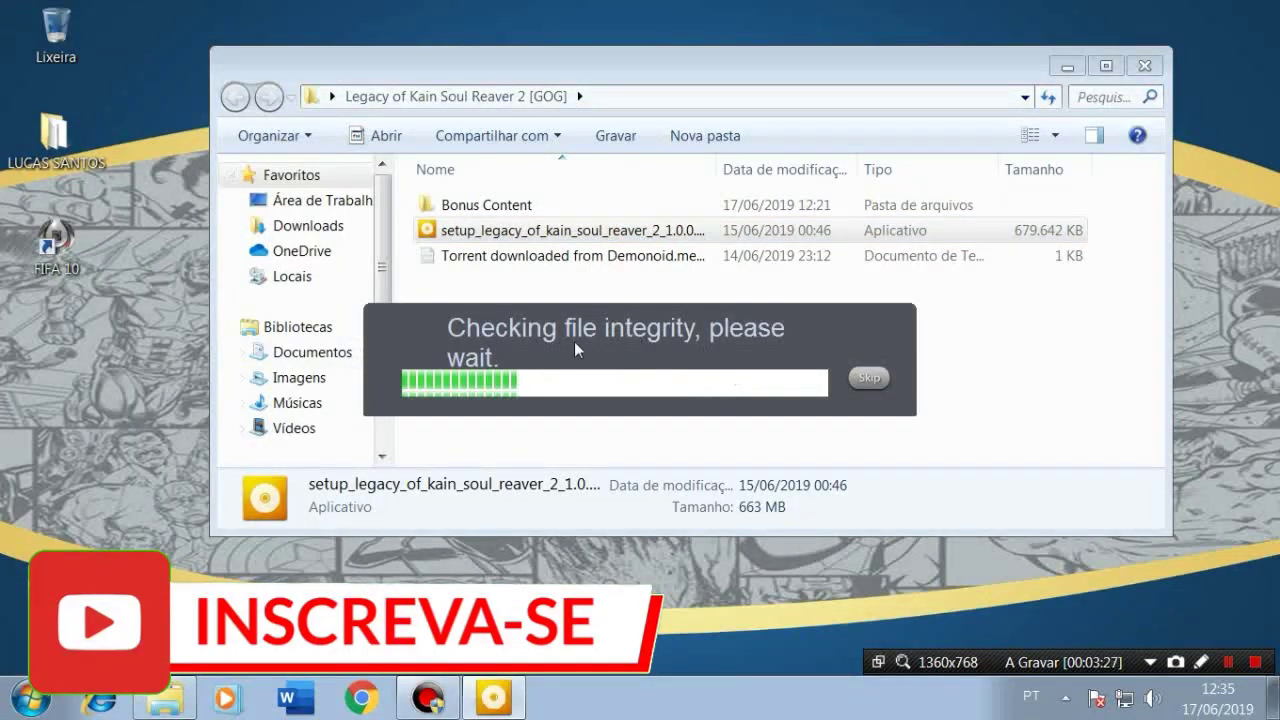
- Skip the file integrity check and reposition the setup window so it is fully visible
{"action": "left_click", "coordinate": [866, 379]}
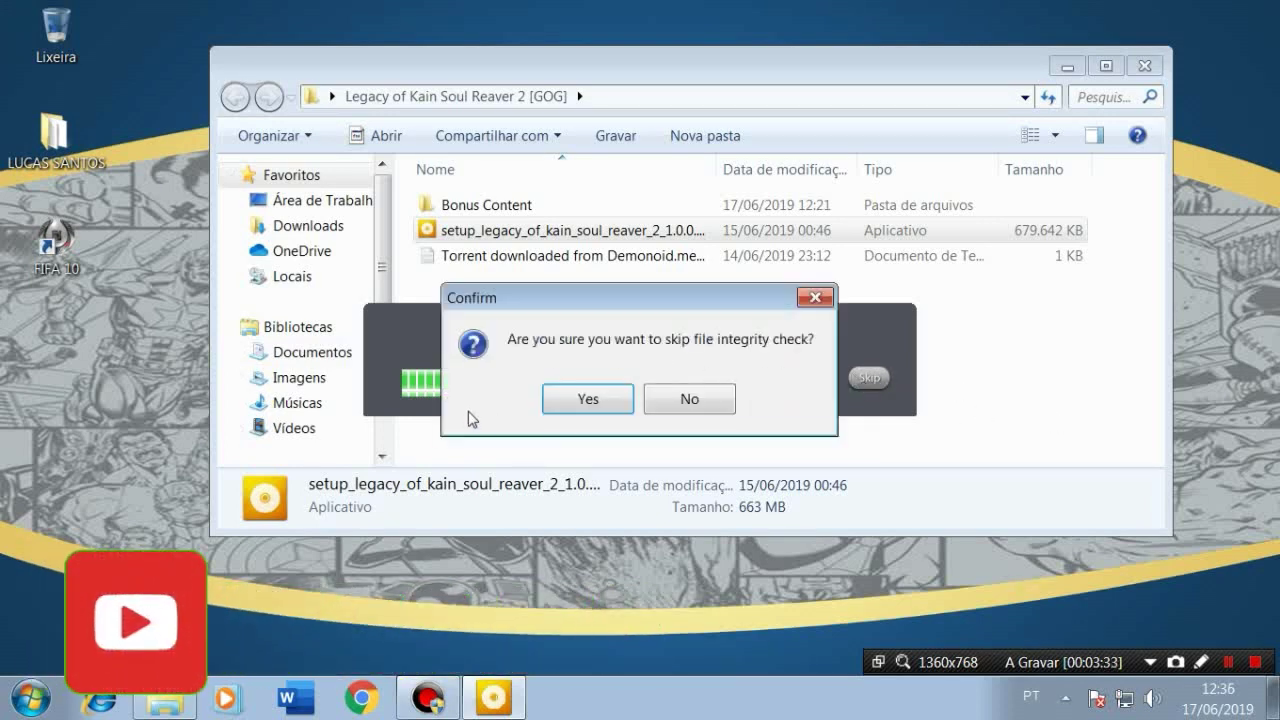
{"action": "left_click", "coordinate": [590, 399]}
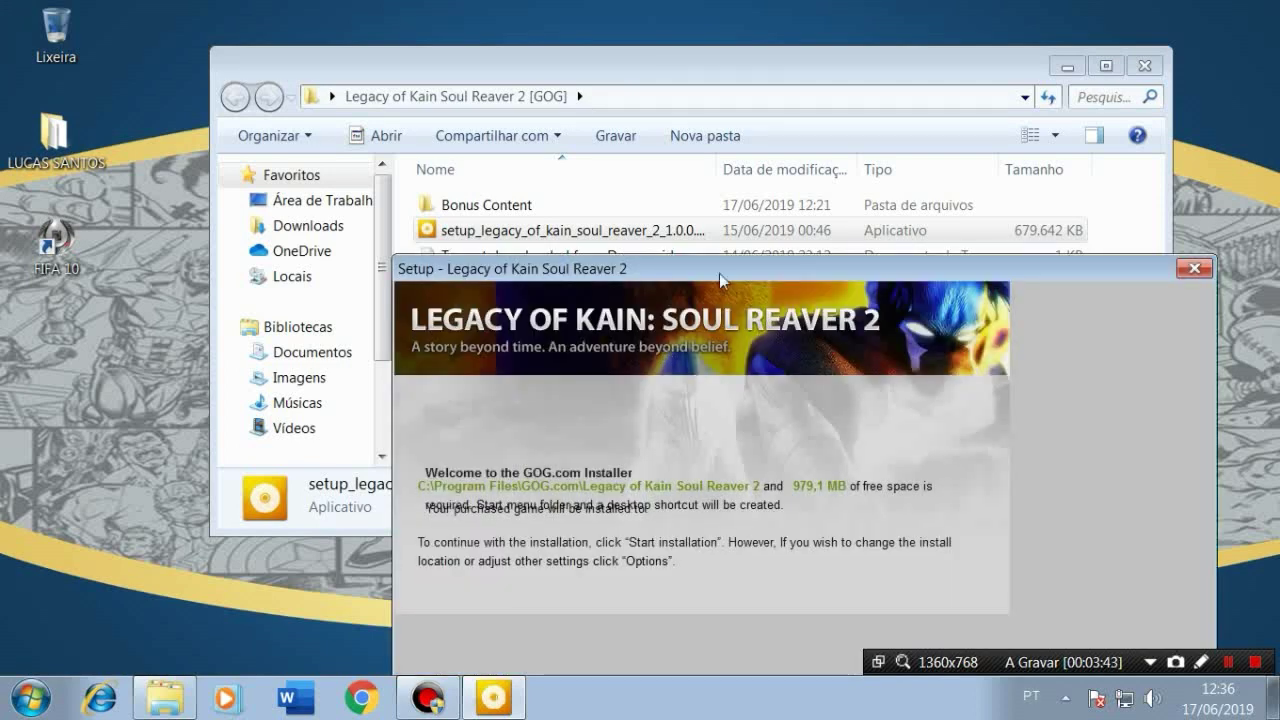
{"action": "left_click_drag", "start_coordinate": [719, 270], "coordinate": [524, 52]}
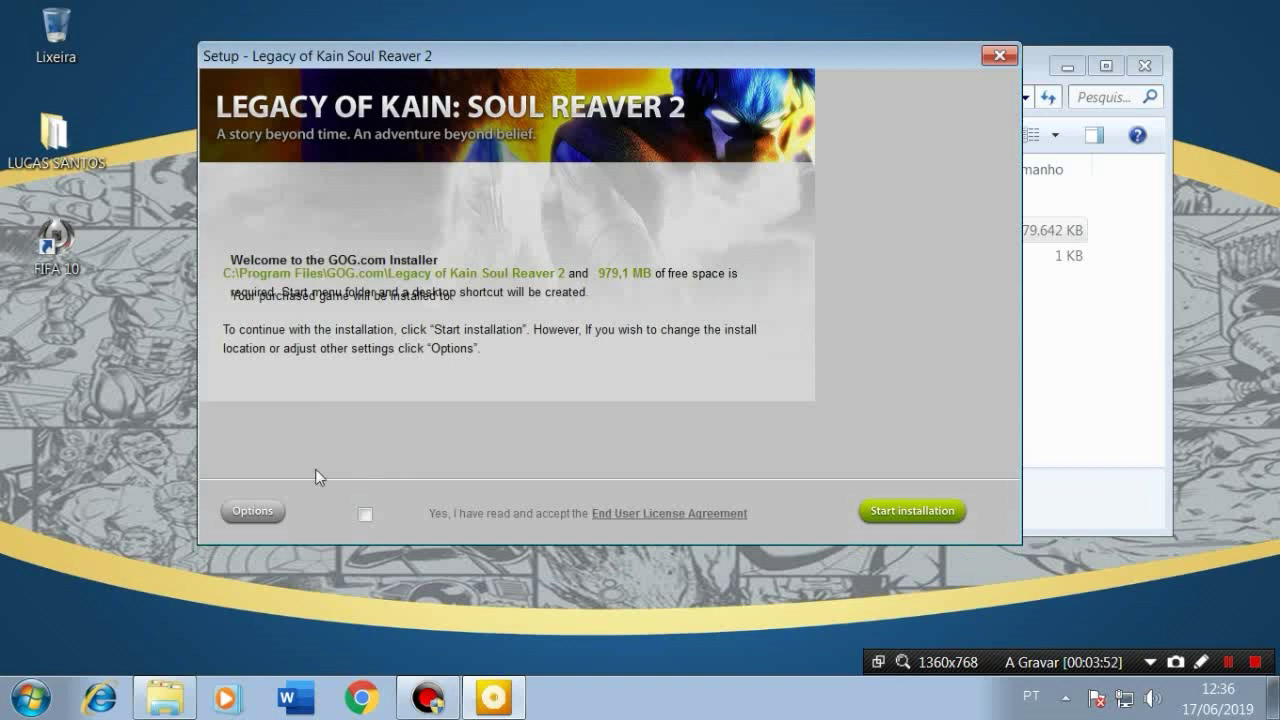
- Open the installer options and exclude Foxit from the installation
{"action": "left_click", "coordinate": [240, 515]}
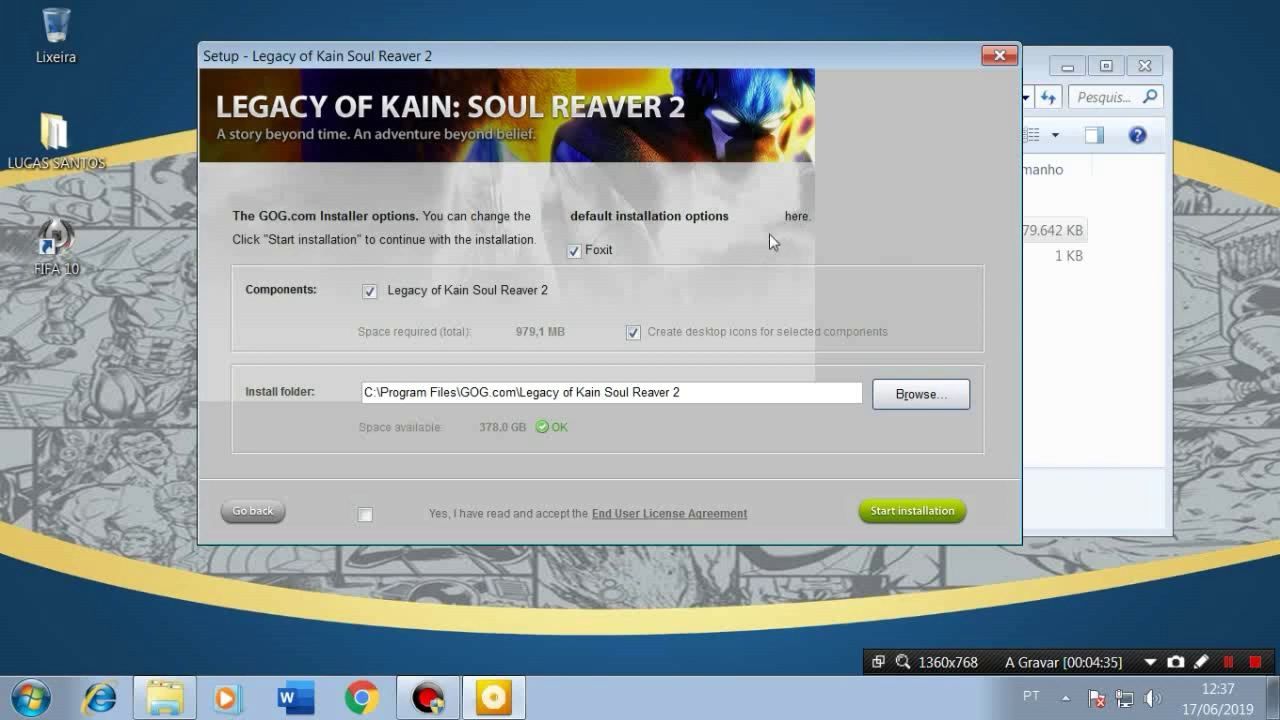
{"action": "left_click", "coordinate": [575, 251]}
- Review the install folder path and the folder browser without changing the install location
{"action": "left_click", "coordinate": [680, 392]}
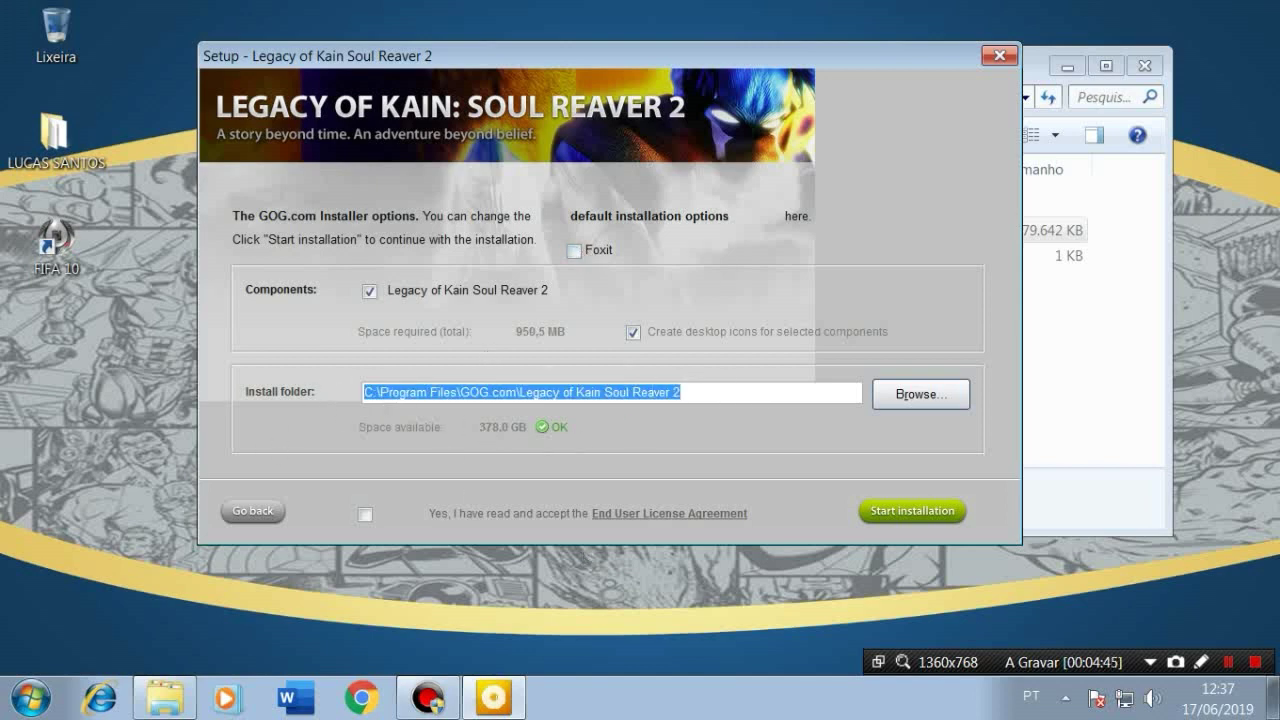
{"action": "left_click_drag", "start_coordinate": [681, 392], "coordinate": [563, 394]}
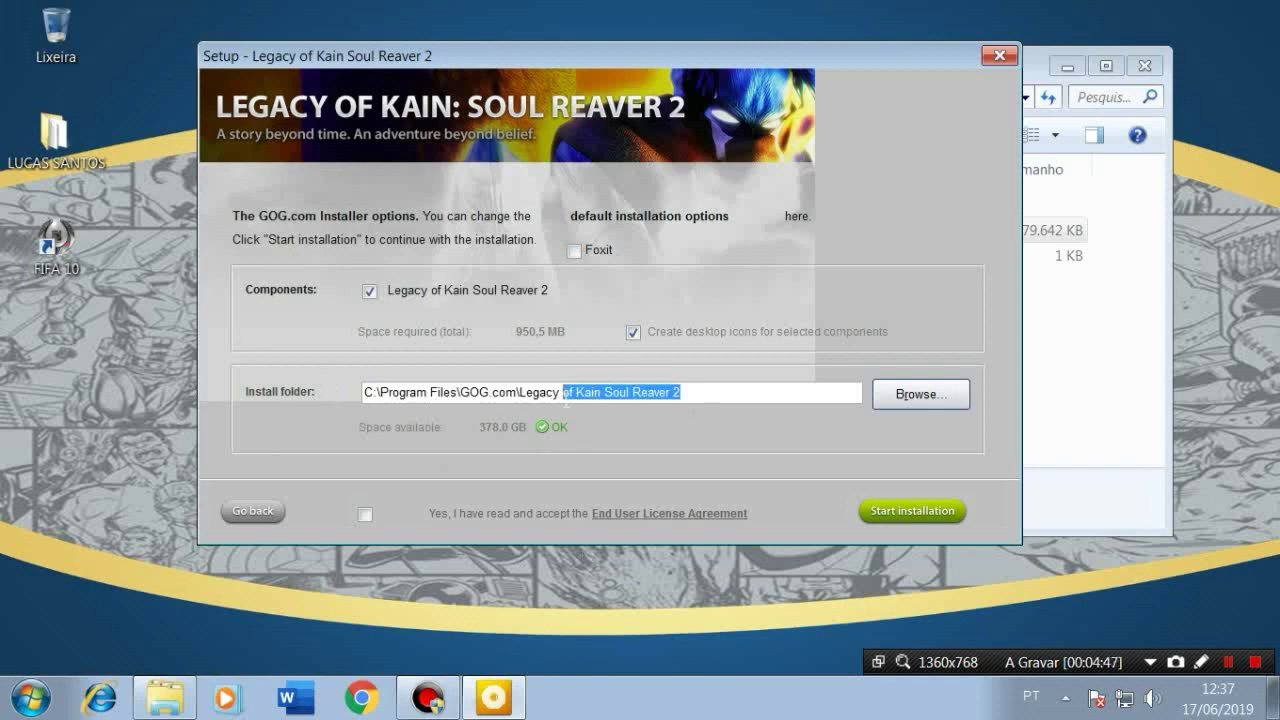
{"action": "left_click_drag", "start_coordinate": [681, 392], "coordinate": [364, 392]}
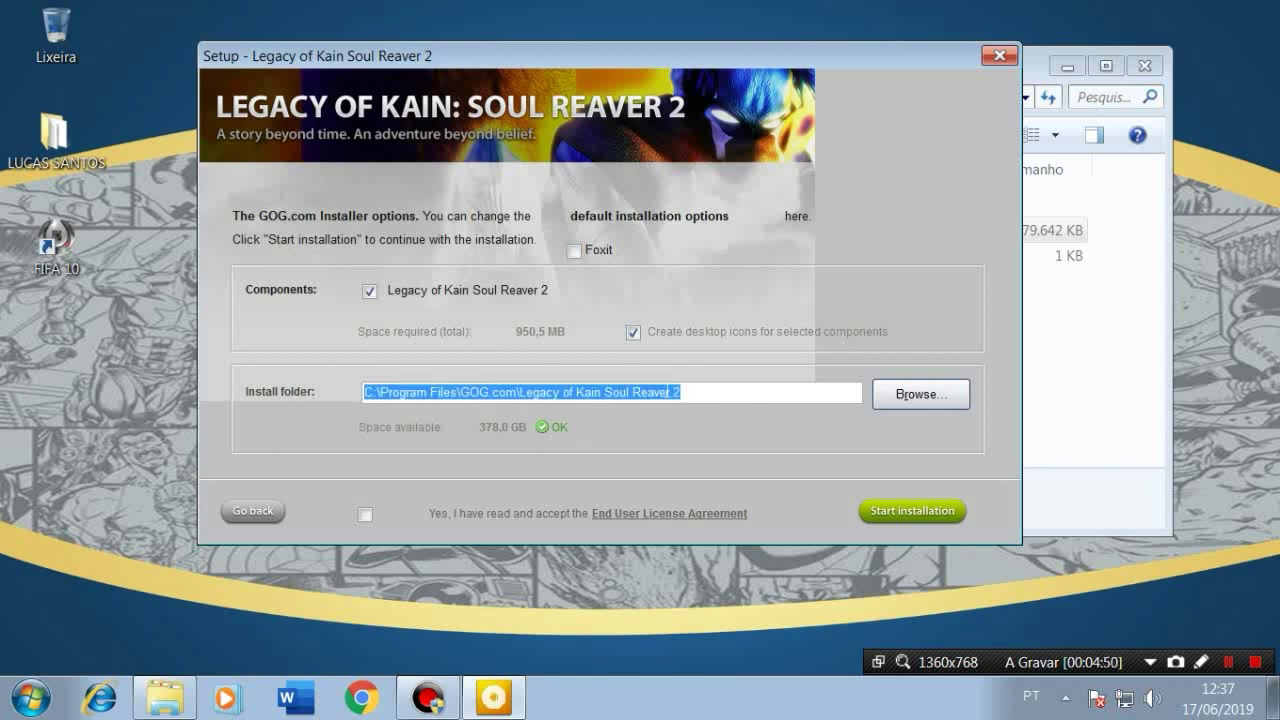
{"action": "left_click", "coordinate": [666, 392]}
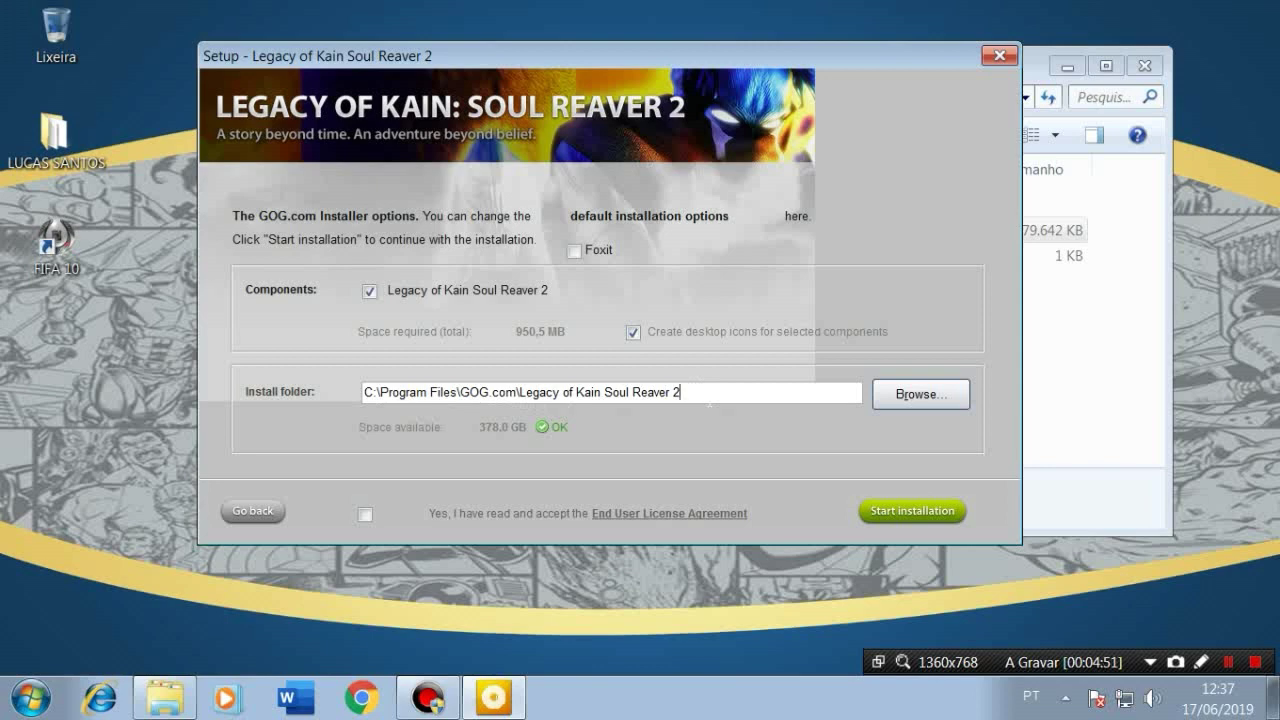
{"action": "left_click_drag", "start_coordinate": [709, 400], "coordinate": [332, 434]}
{"action": "left_click", "coordinate": [666, 392]}
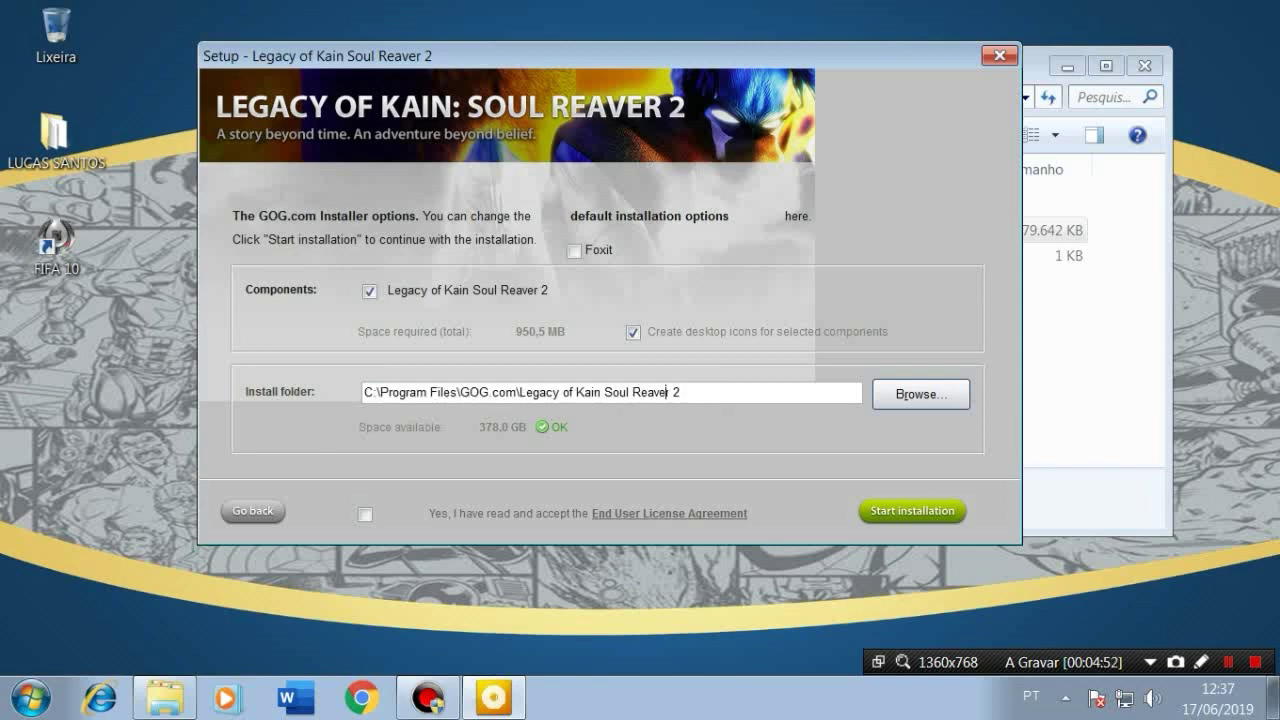
{"action": "left_click", "coordinate": [931, 394]}
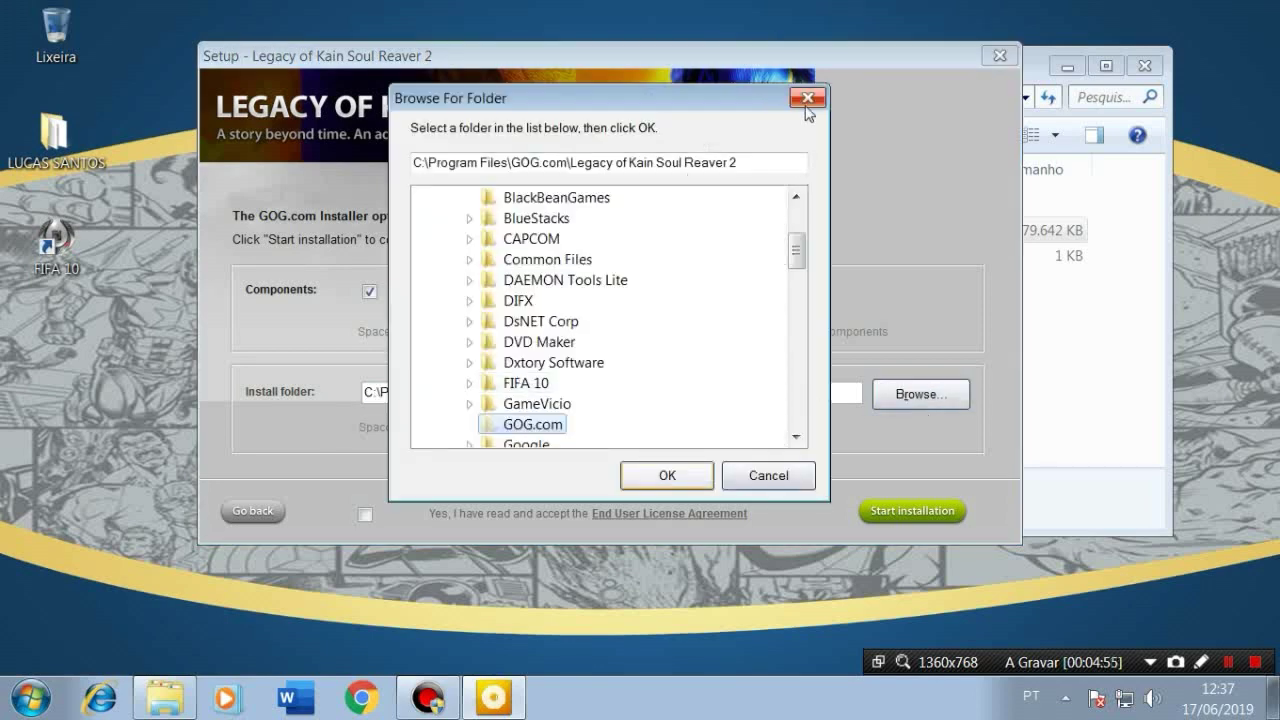
{"action": "left_click", "coordinate": [807, 99]}
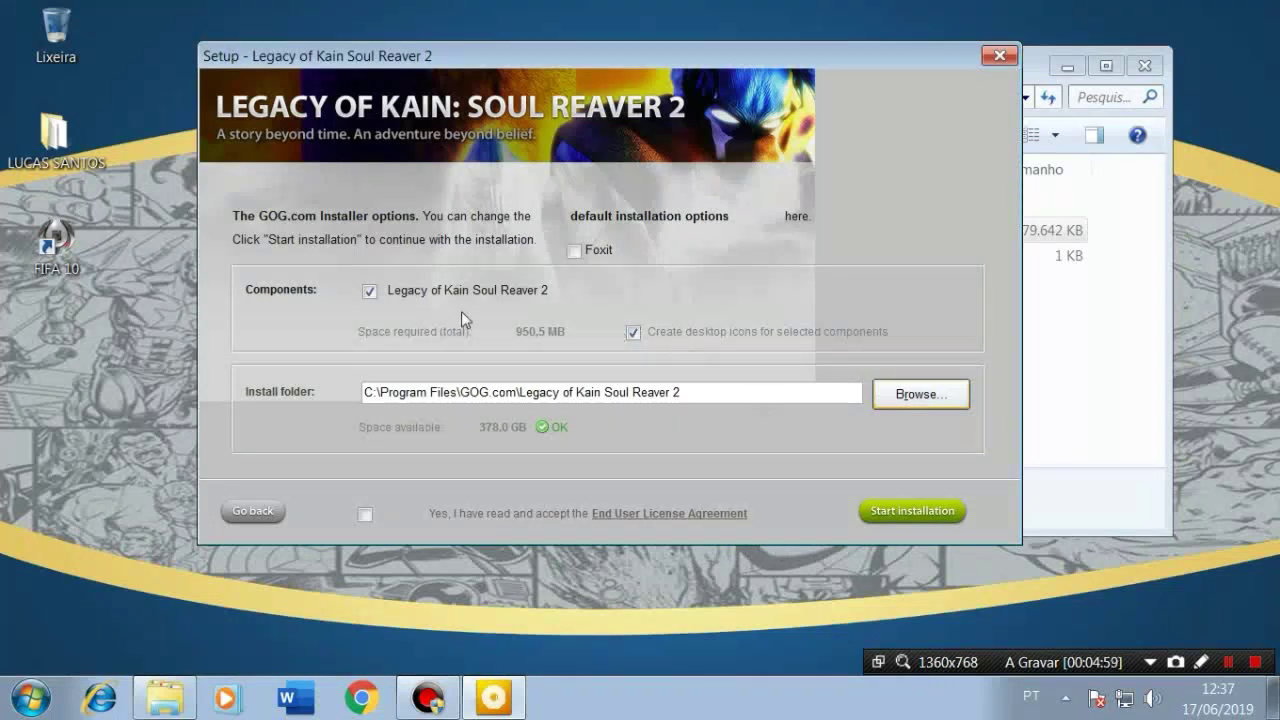
- Accept the End User License Agreement and install the game, exiting the installer once it completes
{"action": "left_click", "coordinate": [365, 515]}
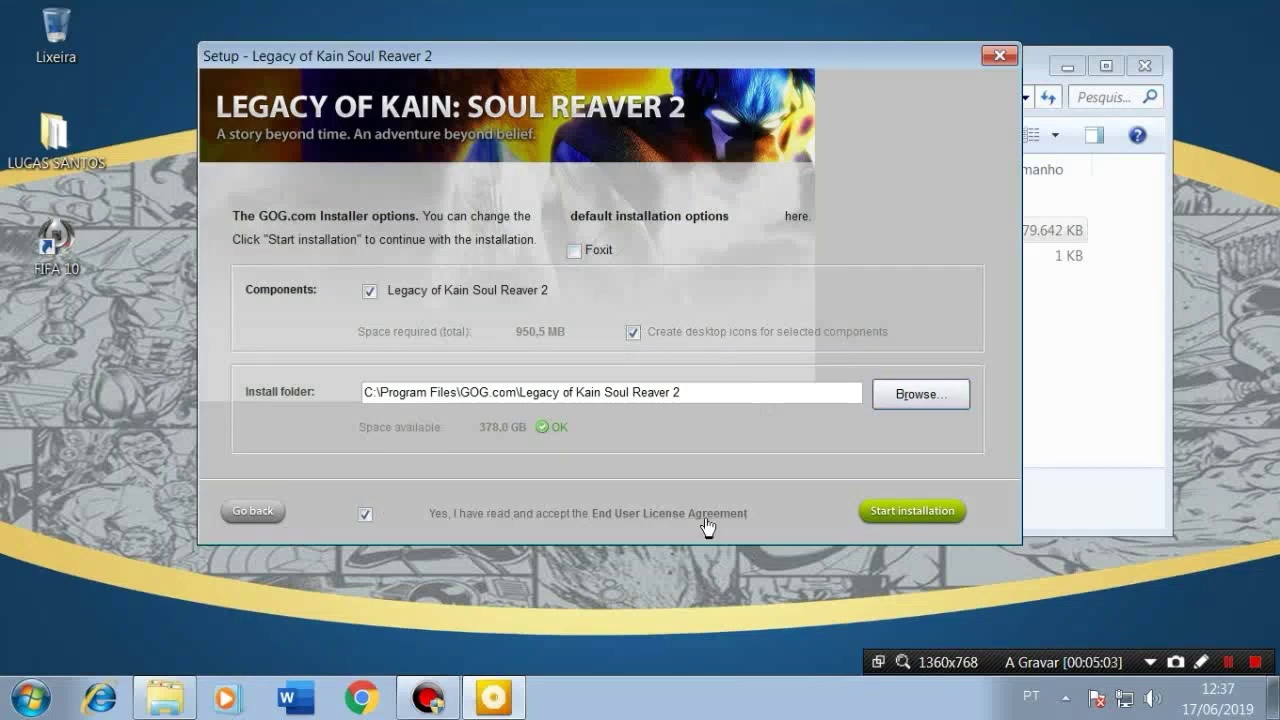
{"action": "left_click", "coordinate": [940, 511]}
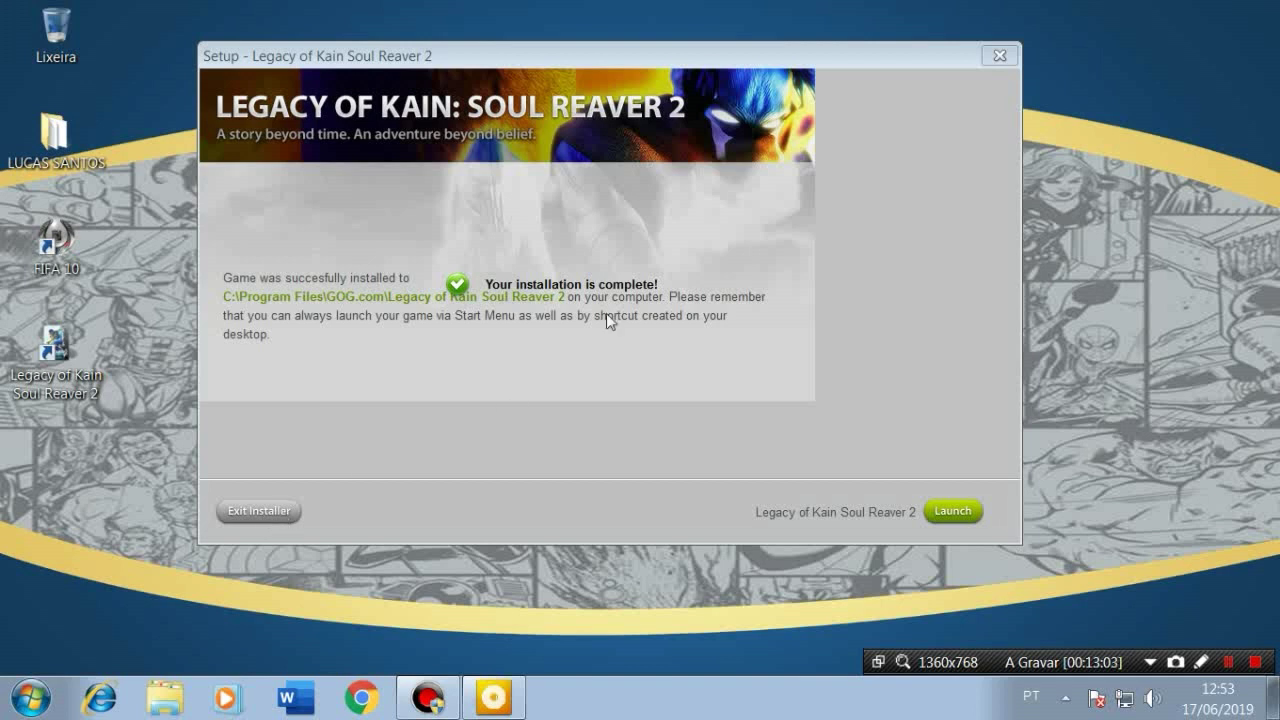
{"action": "left_click", "coordinate": [258, 511]}
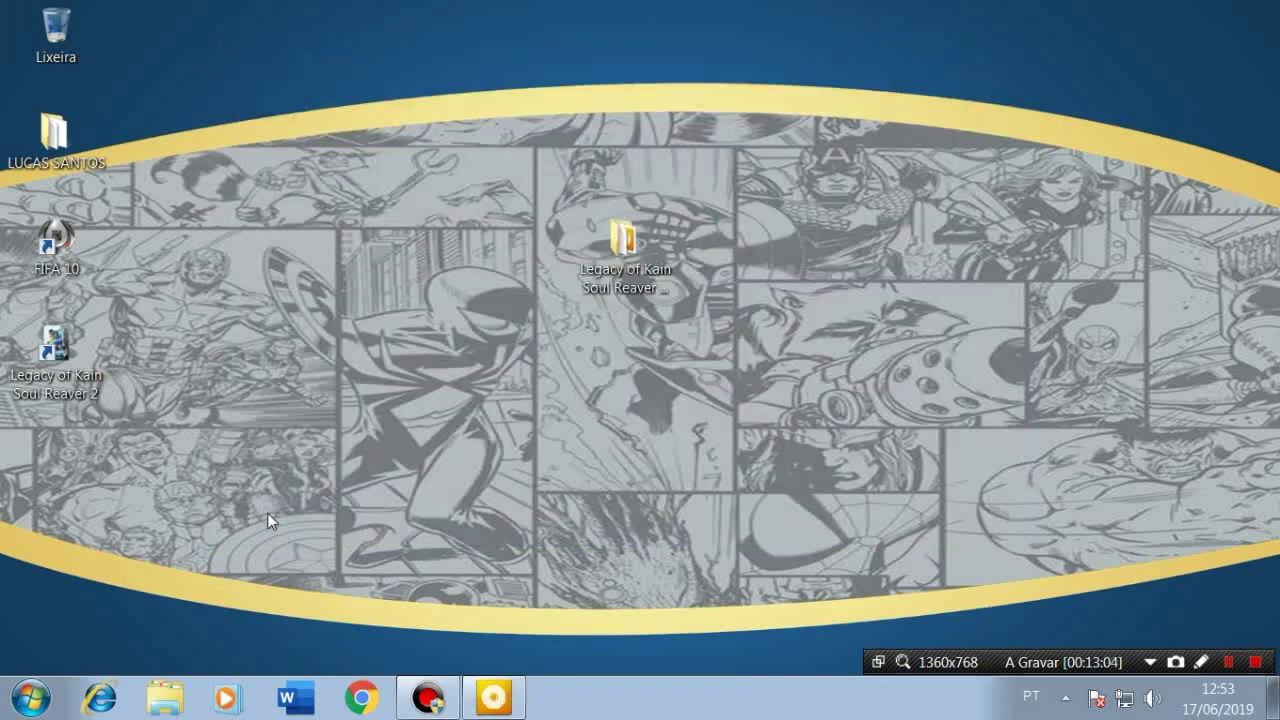
- Move the game's desktop shortcut beside the installer folder and set its compatibility properties to run the program as administrator
{"action": "left_click", "coordinate": [56, 352]}
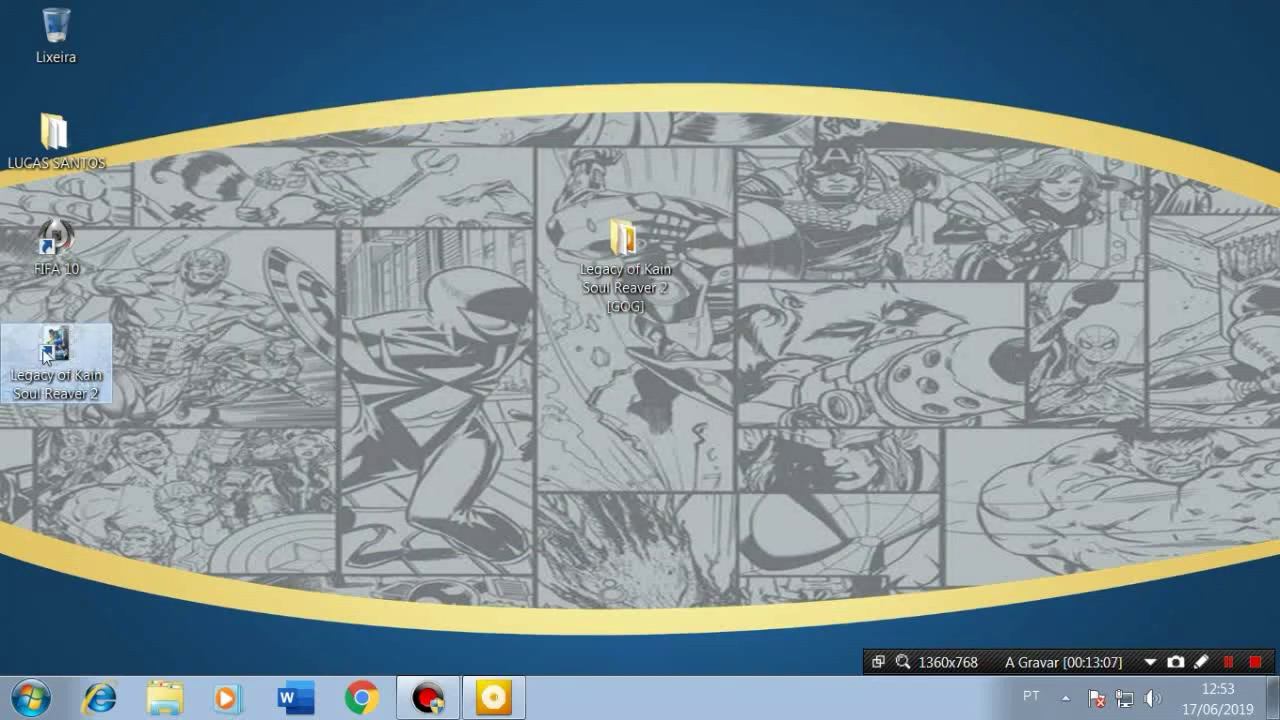
{"action": "left_click_drag", "start_coordinate": [45, 352], "coordinate": [476, 258]}
{"action": "right_click", "coordinate": [476, 258]}
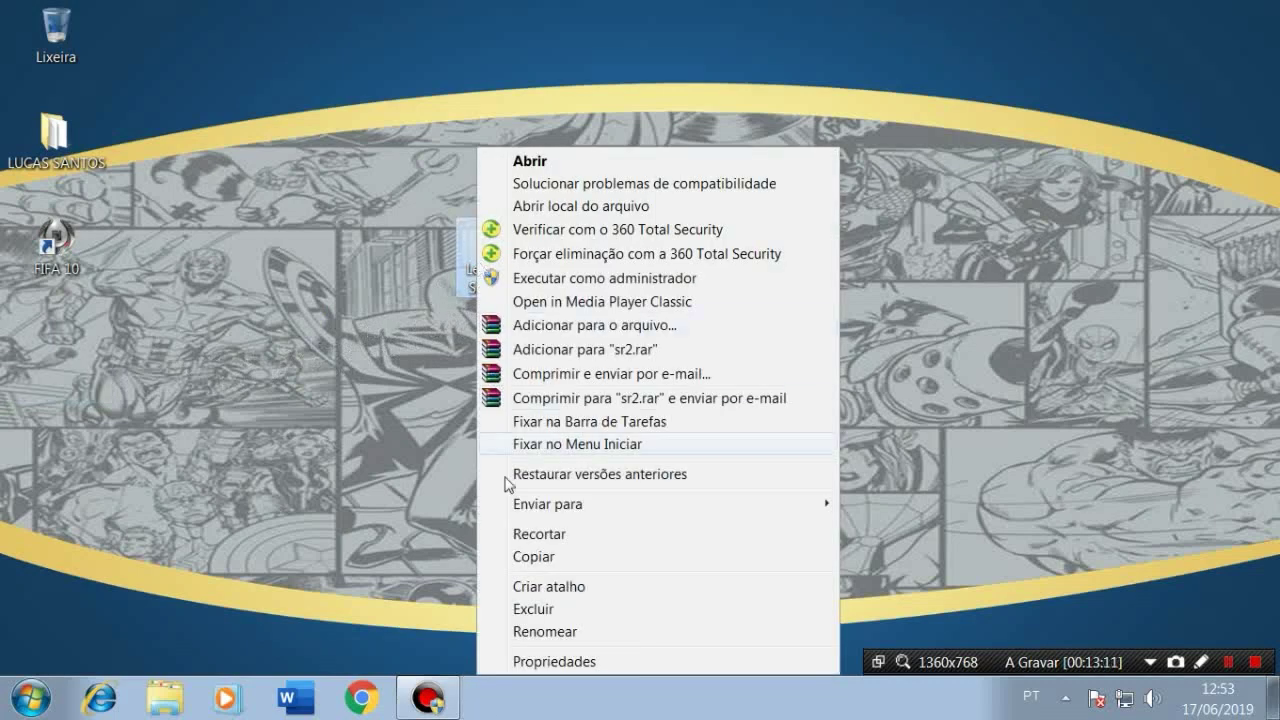
{"action": "left_click", "coordinate": [541, 662]}
{"action": "left_click", "coordinate": [830, 139]}
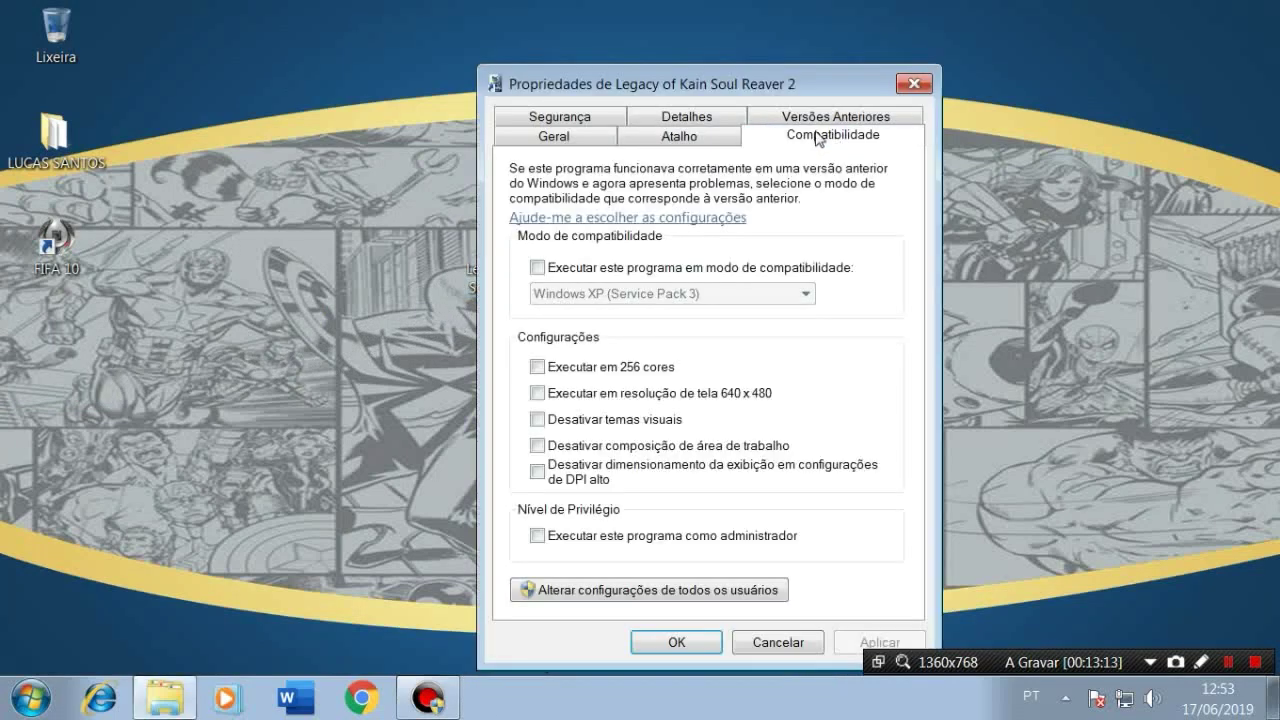
{"action": "left_click", "coordinate": [565, 540]}
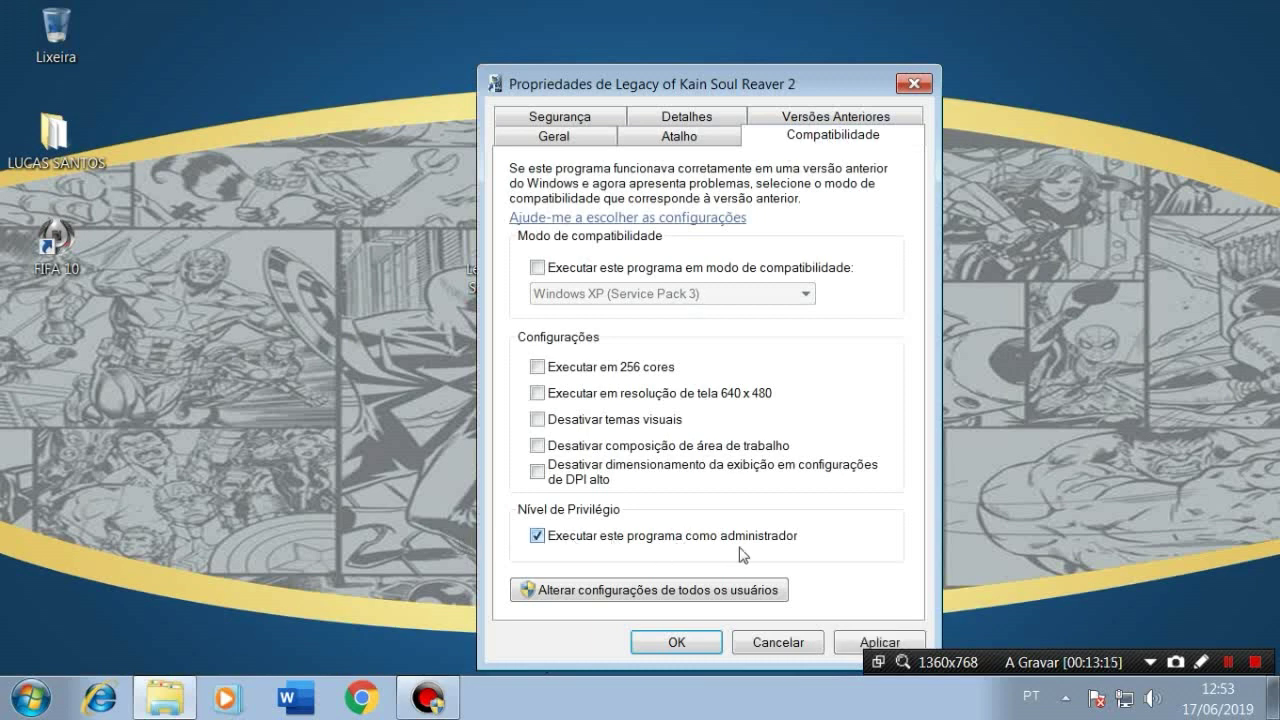
{"action": "left_click", "coordinate": [857, 645]}
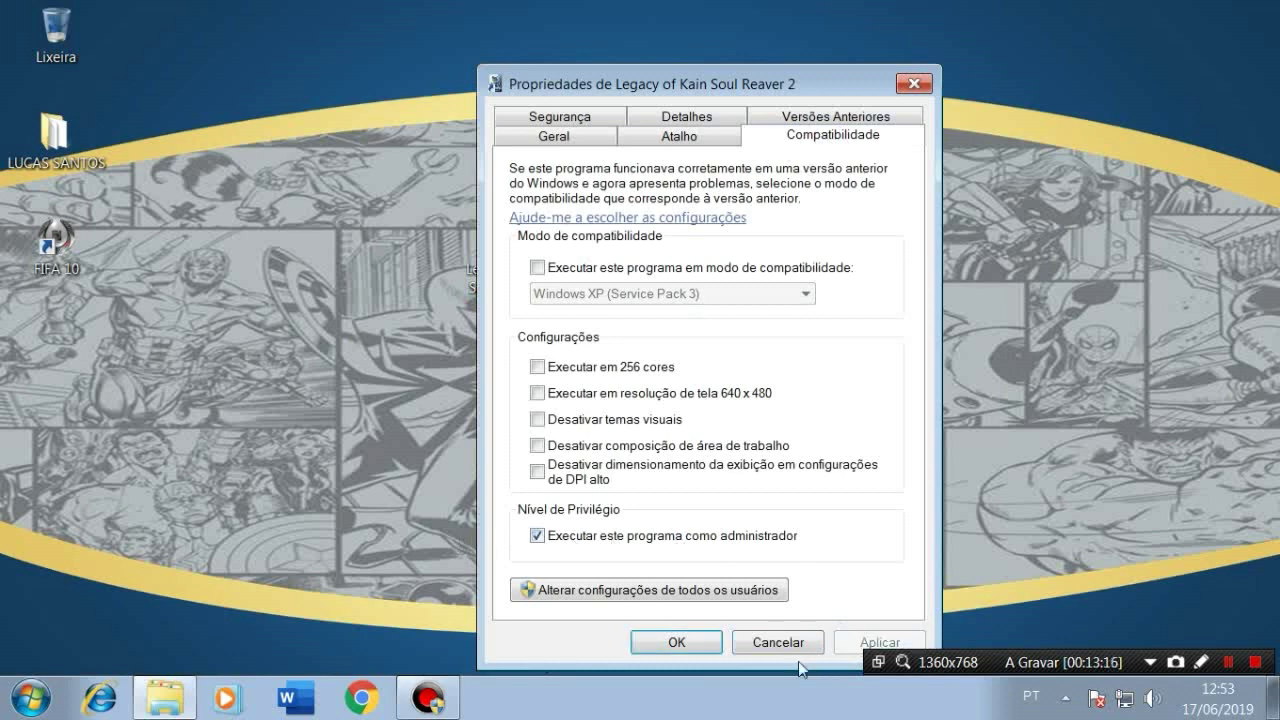
{"action": "left_click", "coordinate": [676, 643]}
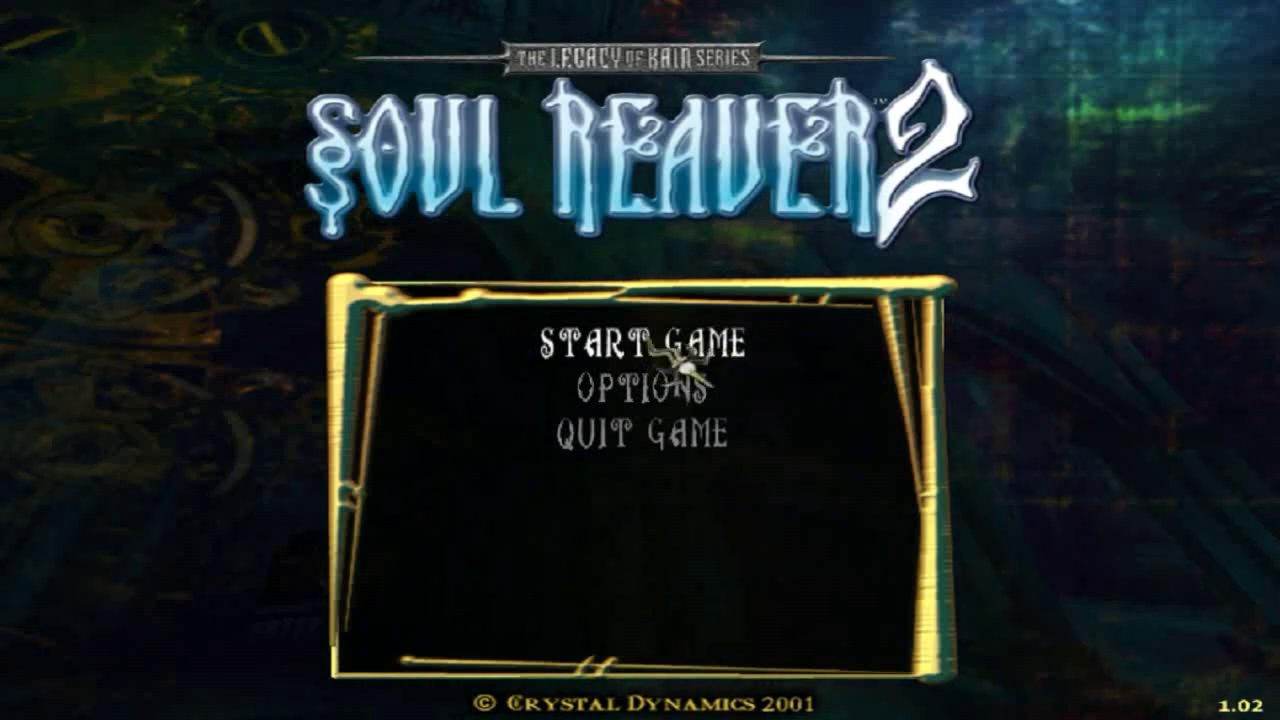
- Examine the graphics options and control options in the game's options menu, returning to the main menu
{"action": "left_click", "coordinate": [636, 404]}
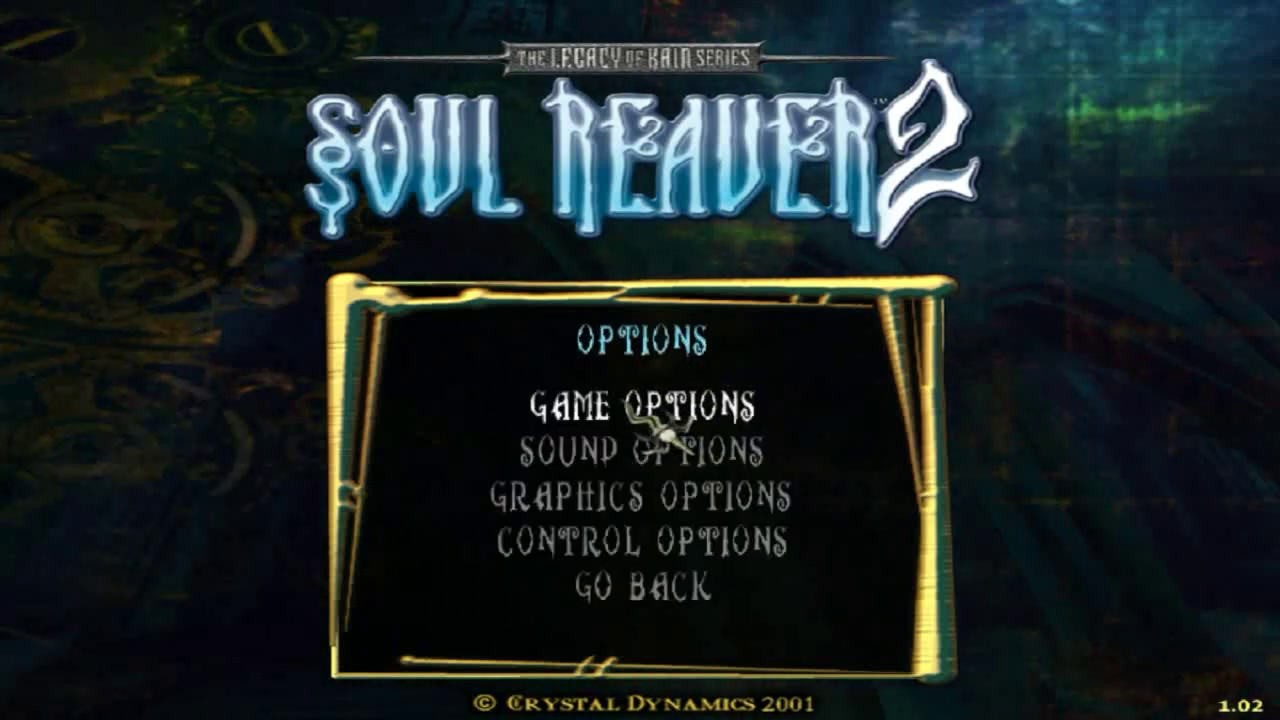
{"action": "left_click", "coordinate": [680, 500]}
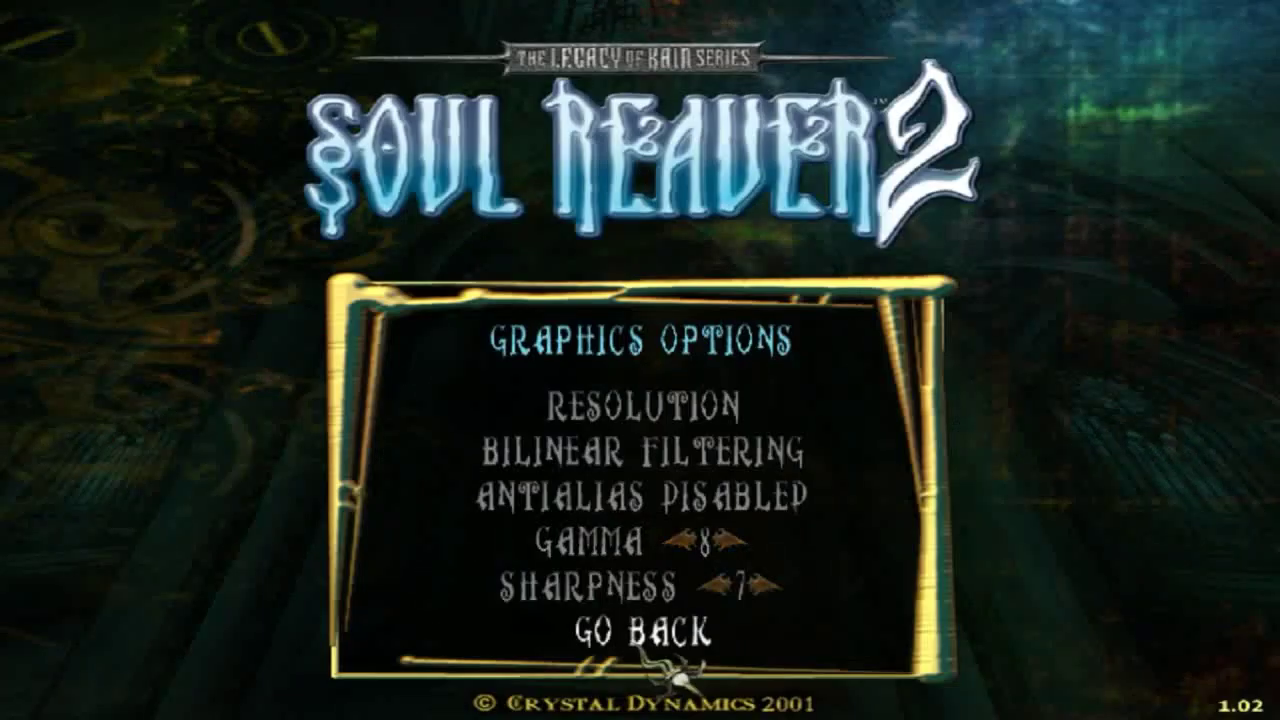
{"action": "left_click", "coordinate": [645, 632]}
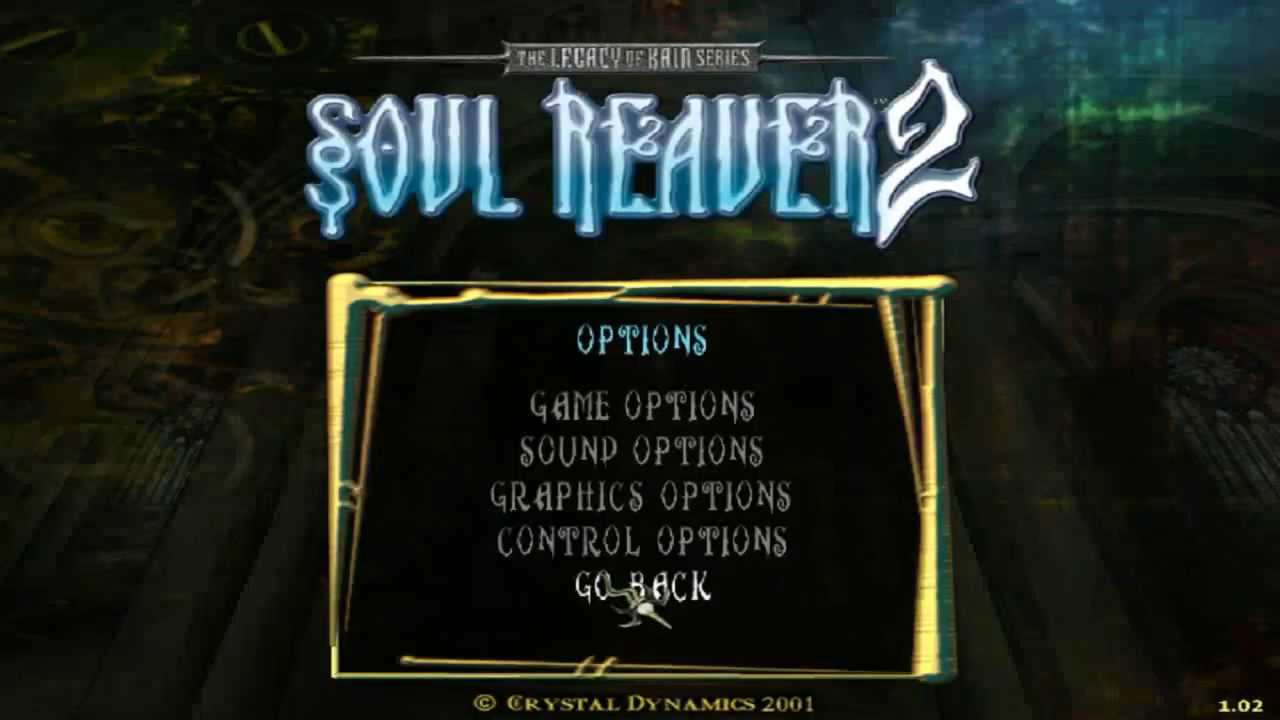
{"action": "left_click", "coordinate": [637, 545]}
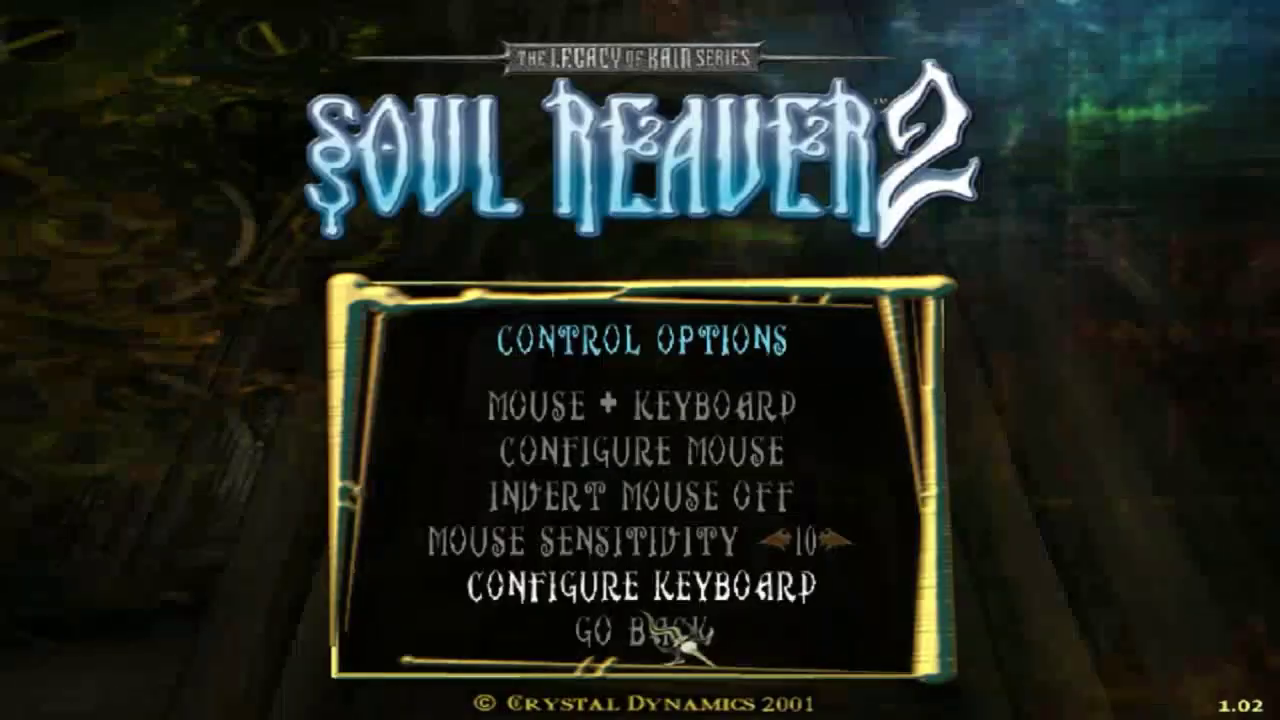
{"action": "left_click", "coordinate": [686, 636]}
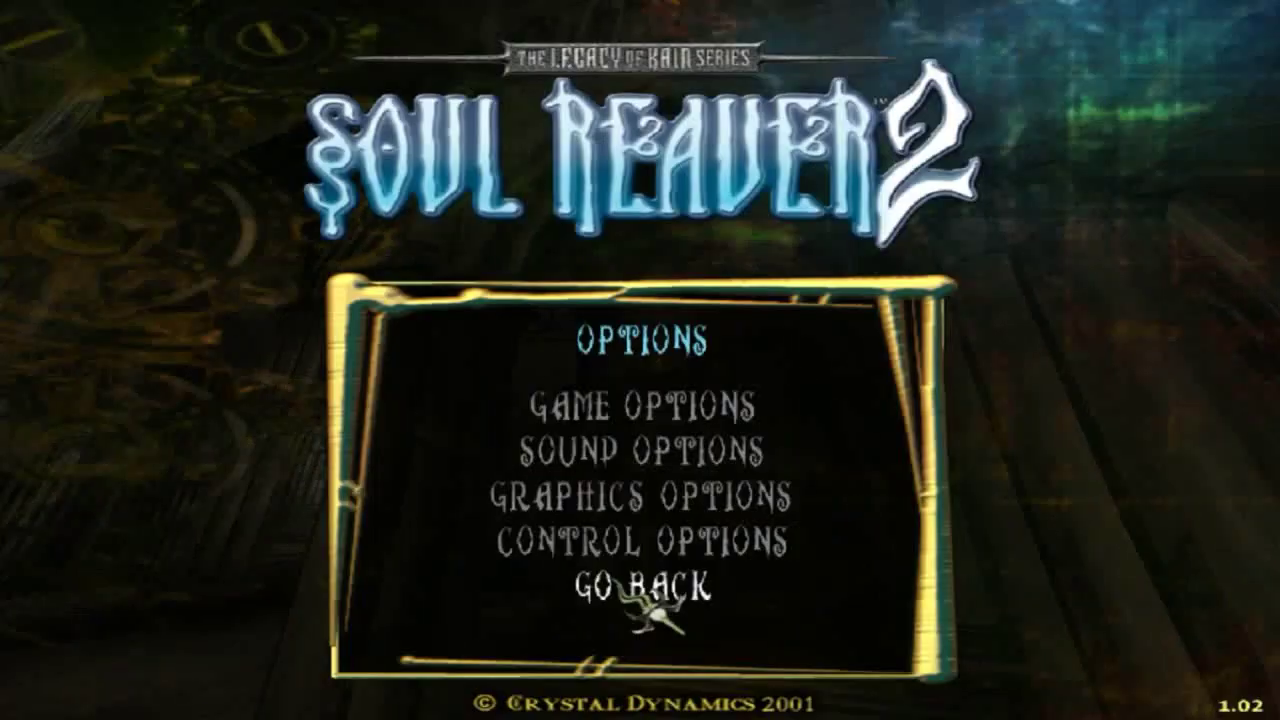
{"action": "left_click", "coordinate": [663, 594]}
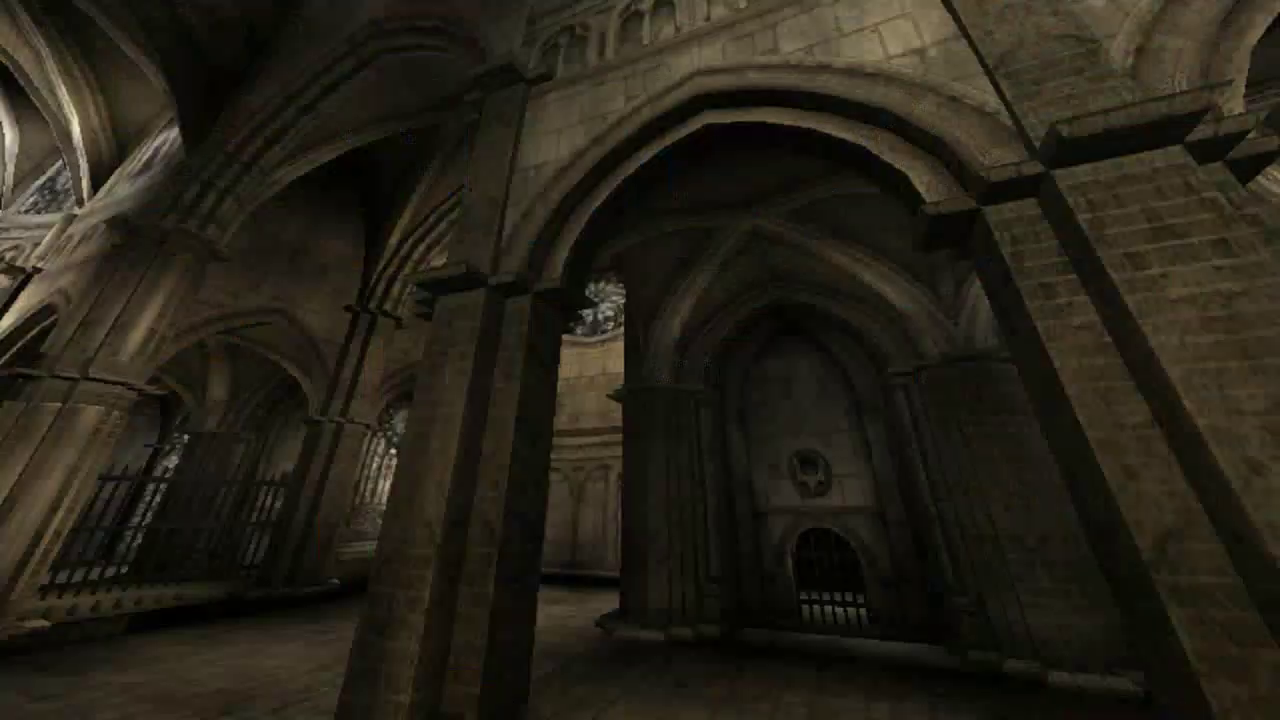
{"action": "left_click", "coordinate": [637, 389]}
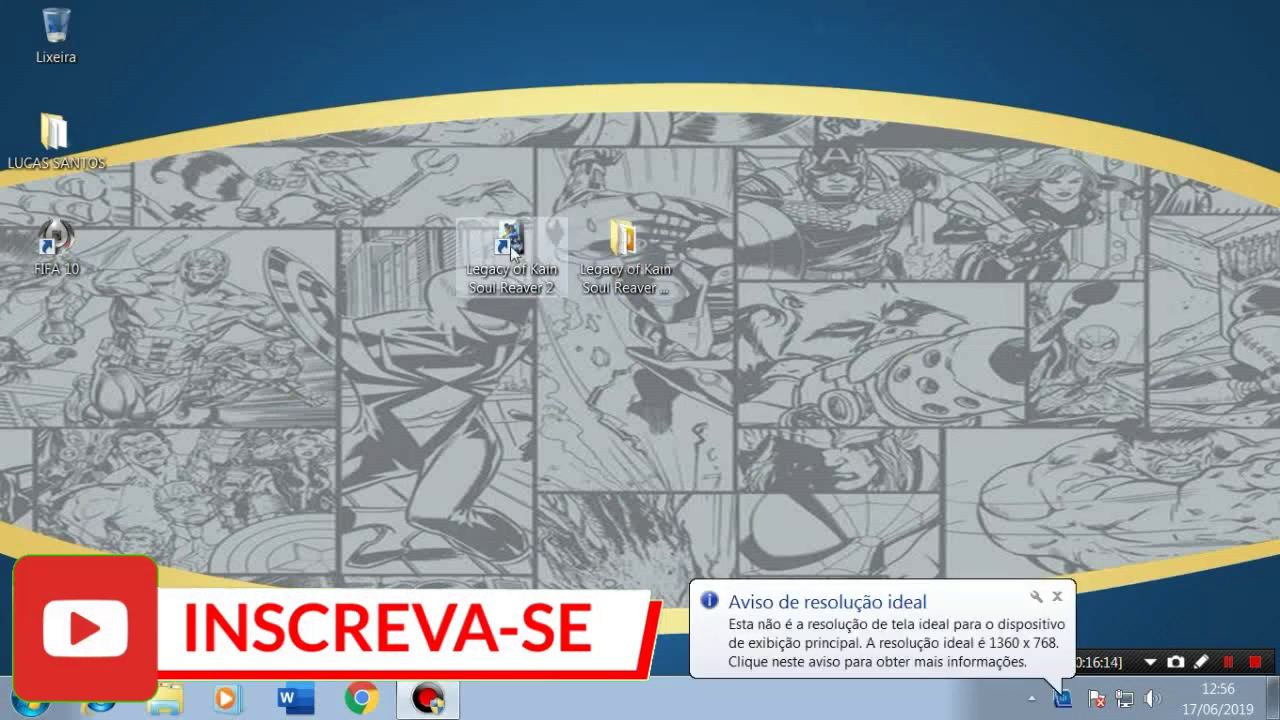
- Move the Legacy of Kain Soul Reaver 2 shortcut back below the FIFA 10 shortcut on the desktop
{"action": "left_click_drag", "start_coordinate": [510, 256], "coordinate": [62, 318]}
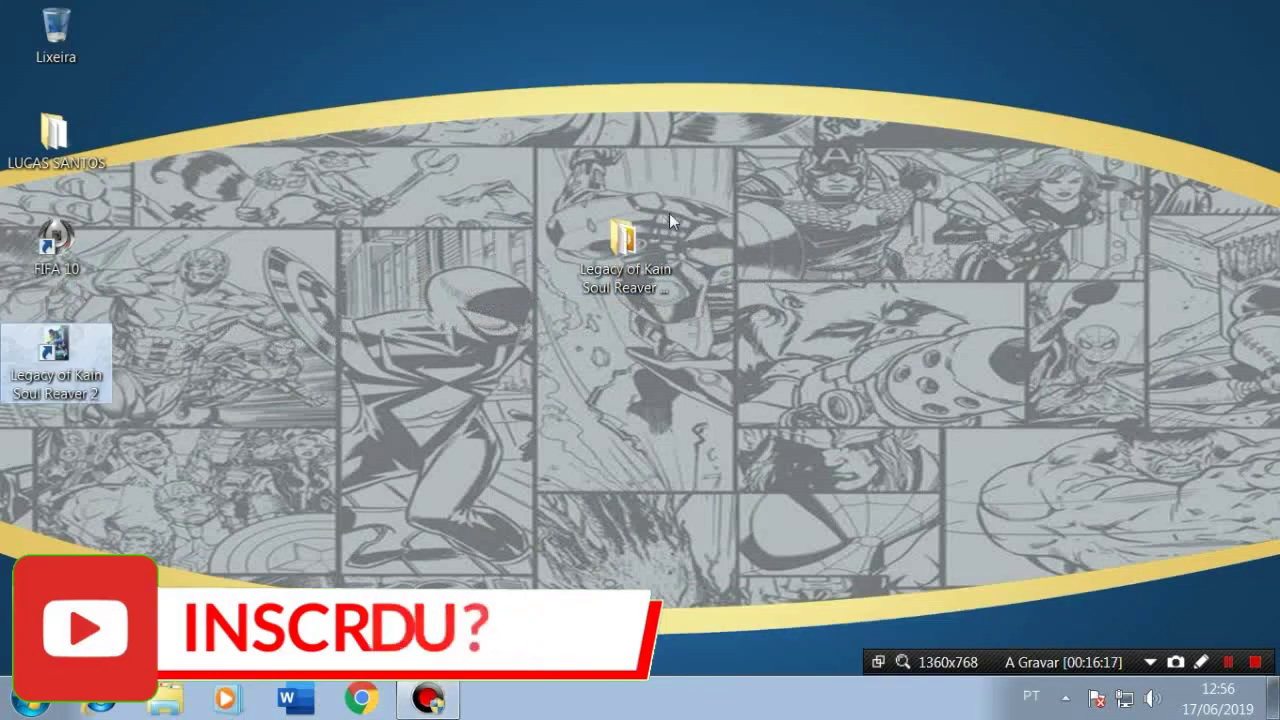
{"action": "mouse_move", "coordinate": [601, 247]}
{"action": "left_mouse_down"}
{"action": "mouse_move", "coordinate": [742, 284]}
{"action": "mouse_move", "coordinate": [435, 313]}
{"action": "mouse_move", "coordinate": [640, 318]}
{"action": "mouse_move", "coordinate": [755, 248]}
{"action": "mouse_move", "coordinate": [400, 290]}
{"action": "mouse_move", "coordinate": [622, 279]}
{"action": "mouse_move", "coordinate": [596, 262]}
{"action": "left_mouse_up"}
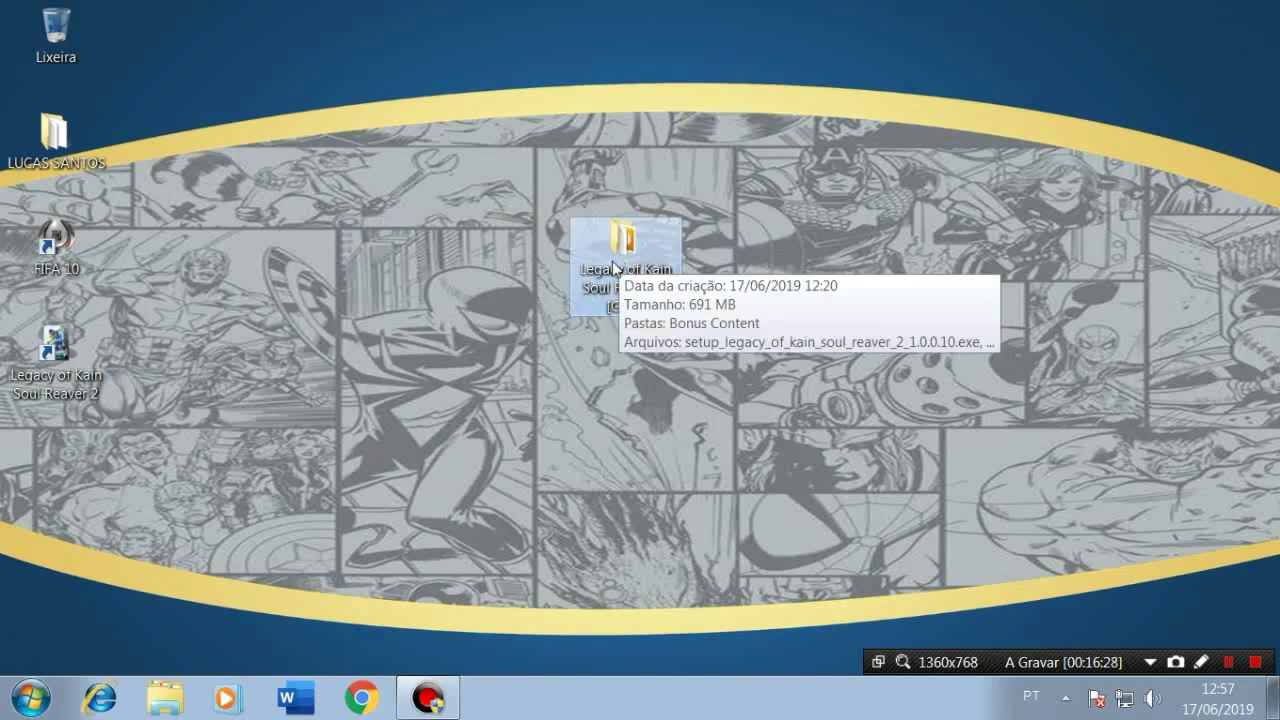